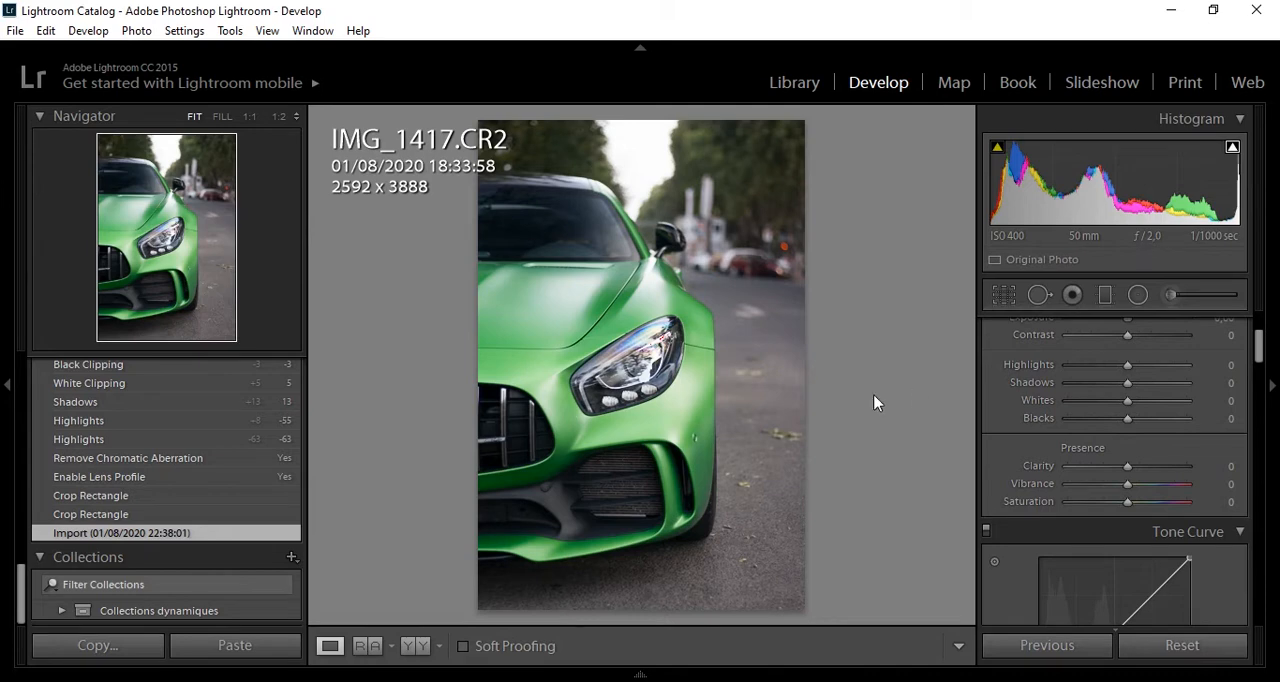
# - Enable lens profile corrections and remove chromatic aberration on the green car photo
pyautogui.moveTo(1257, 345); pyautogui.dragTo(1251, 488)
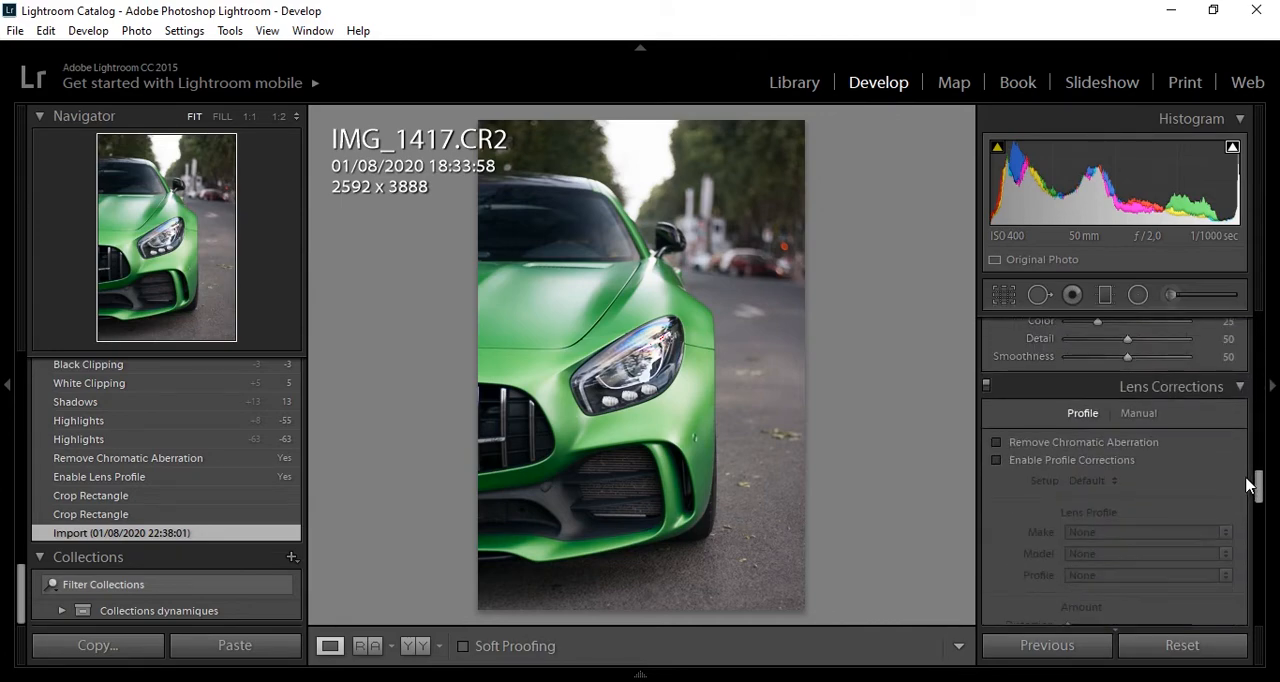
pyautogui.click(1085, 462)
pyautogui.click(1122, 447)
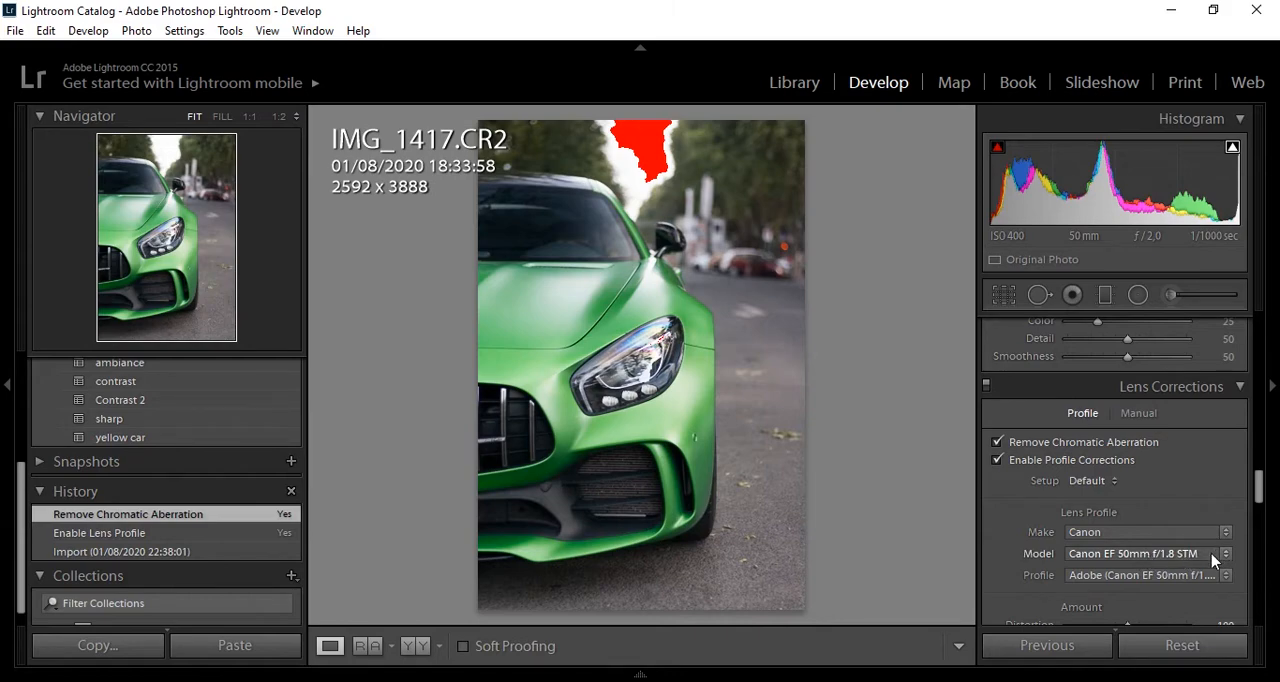
# - Crop the photo to a 4 x 5 / 8 x 10 aspect ratio, keeping the full width and trimming above and below the car
pyautogui.moveTo(1260, 478); pyautogui.dragTo(1262, 322)
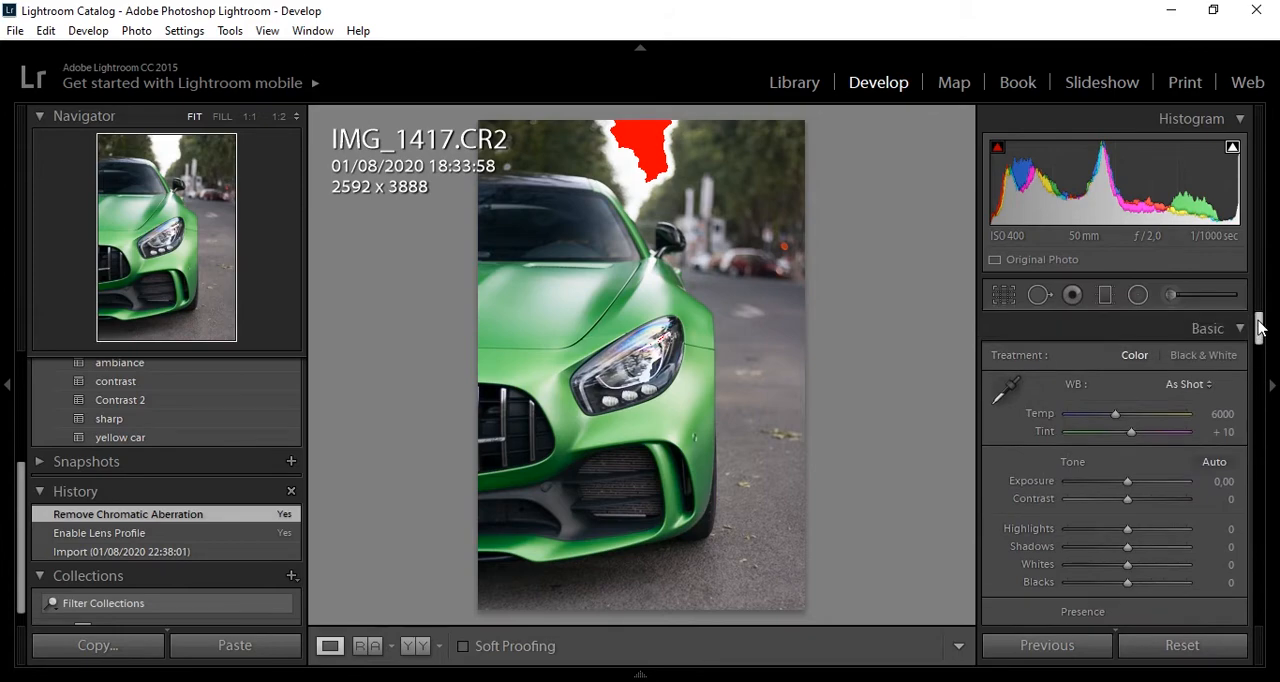
pyautogui.click(1004, 296)
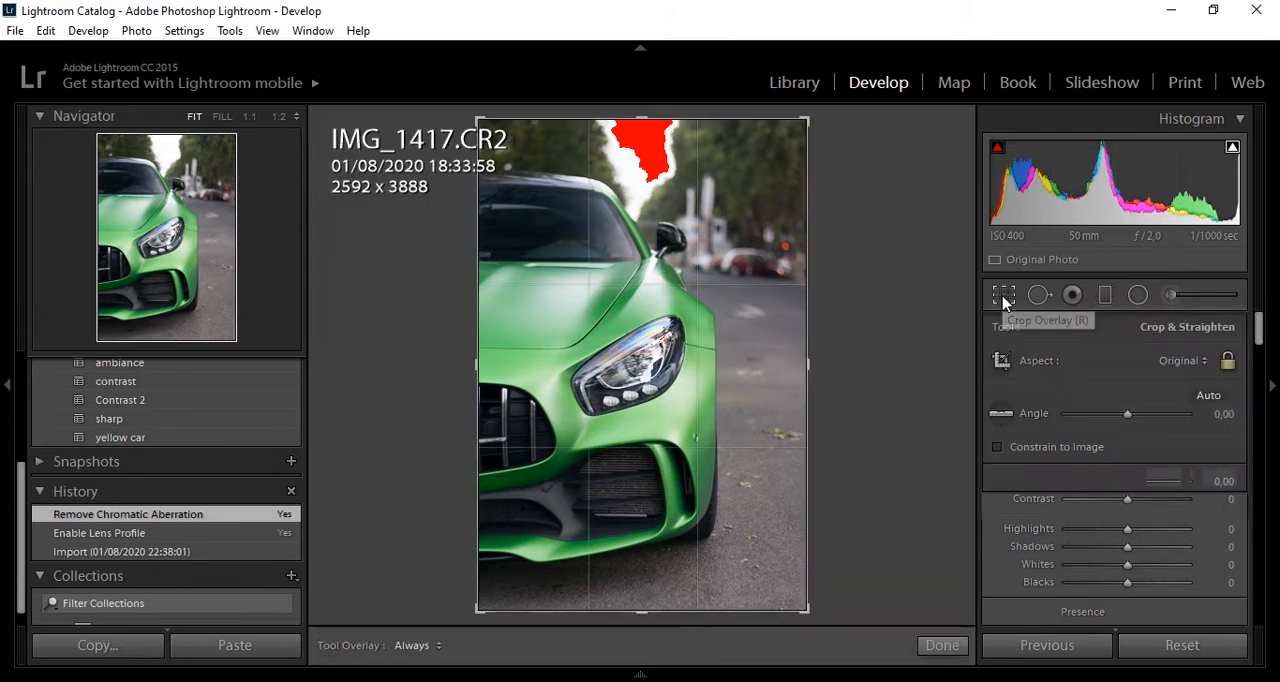
pyautogui.click(1164, 360)
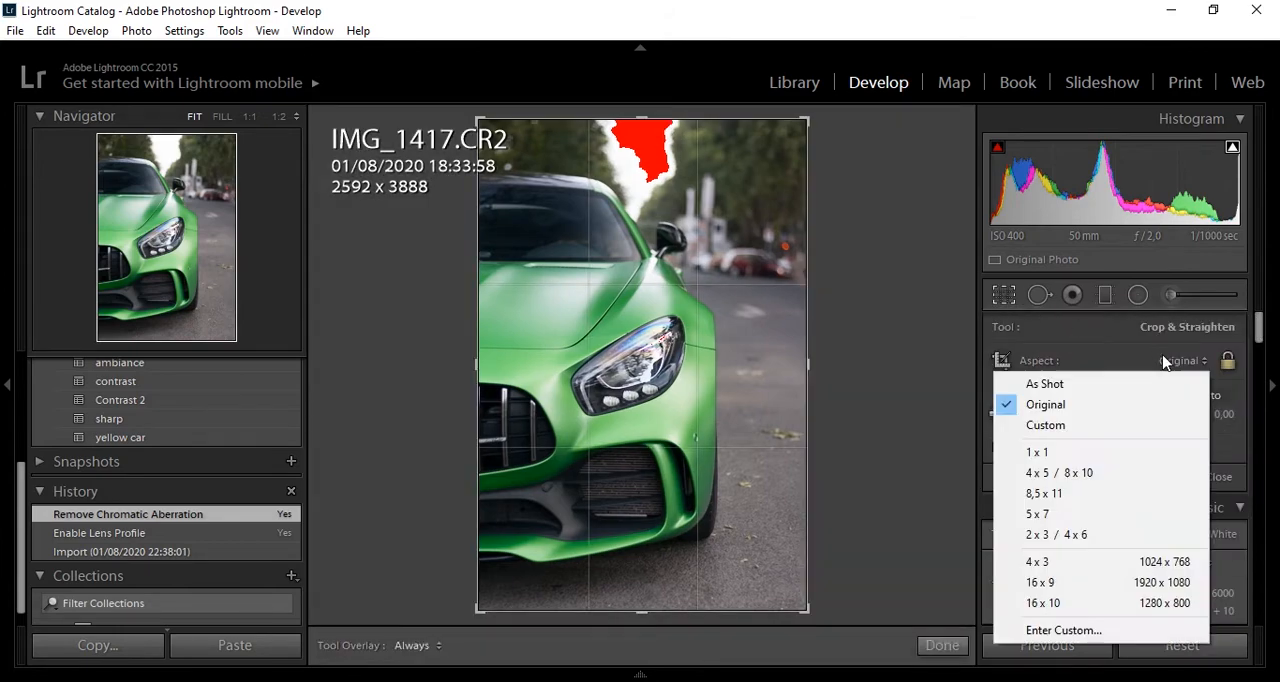
pyautogui.click(1133, 473)
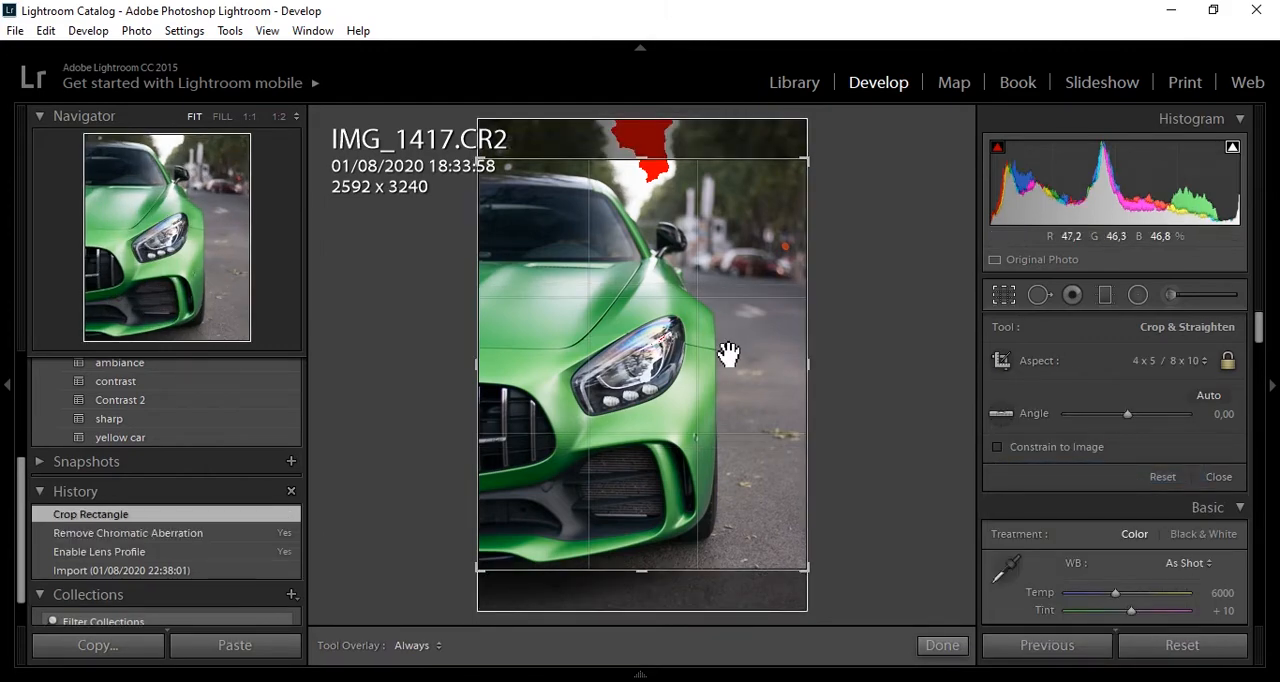
pyautogui.moveTo(728, 353); pyautogui.dragTo(728, 345)
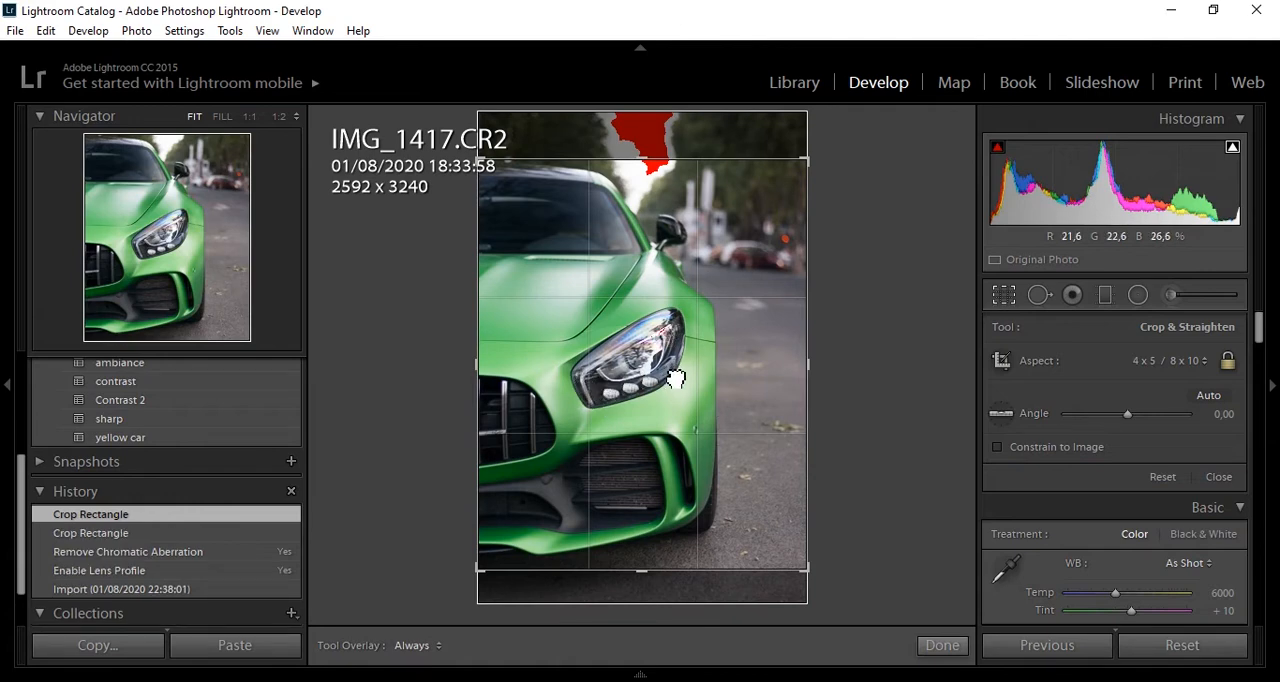
pyautogui.moveTo(676, 378); pyautogui.dragTo(676, 381)
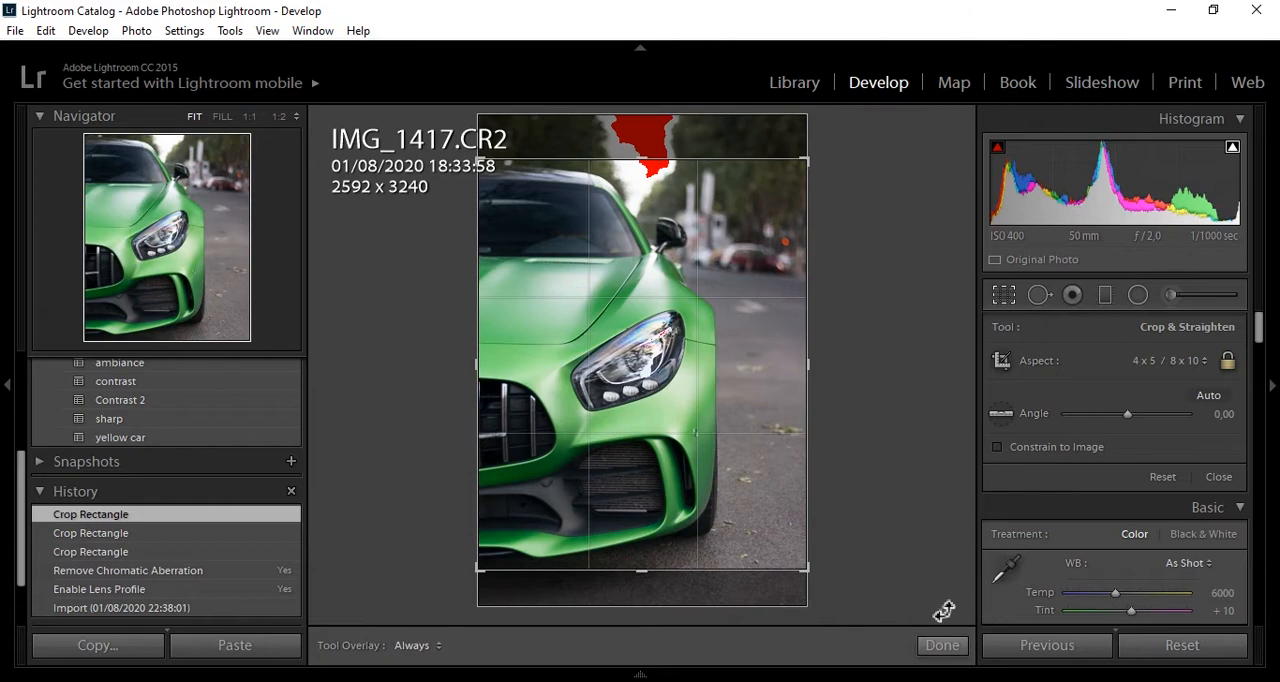
pyautogui.click(940, 645)
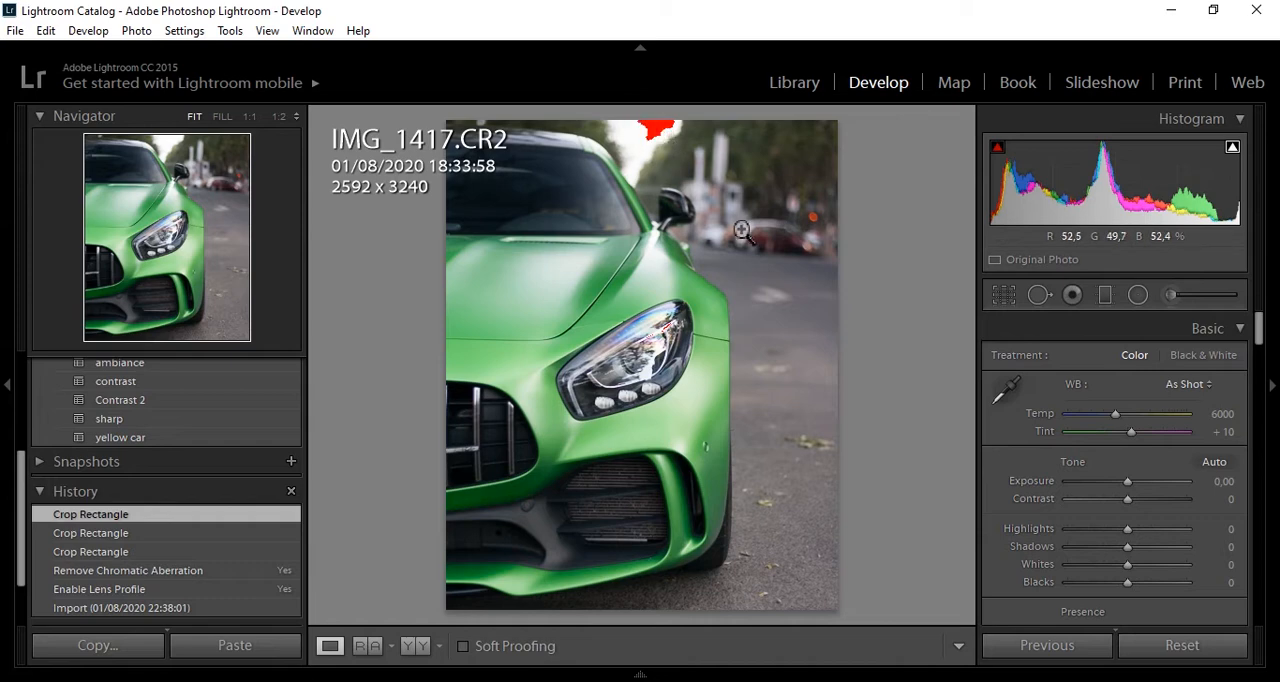
# - Adjust the photo's basic tone: Highlights −63, Shadows +14, Whites +5 and Contrast +11
pyautogui.moveTo(1127, 533); pyautogui.dragTo(1091, 548)
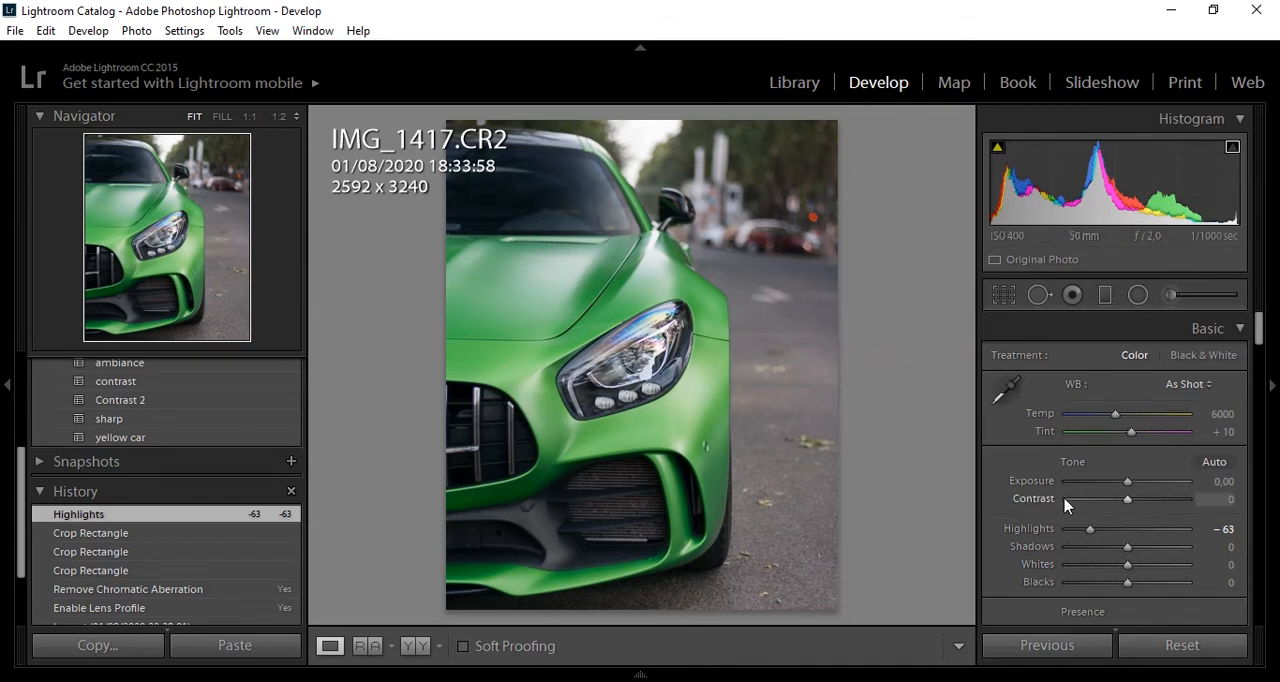
pyautogui.moveTo(1126, 550); pyautogui.dragTo(1136, 557)
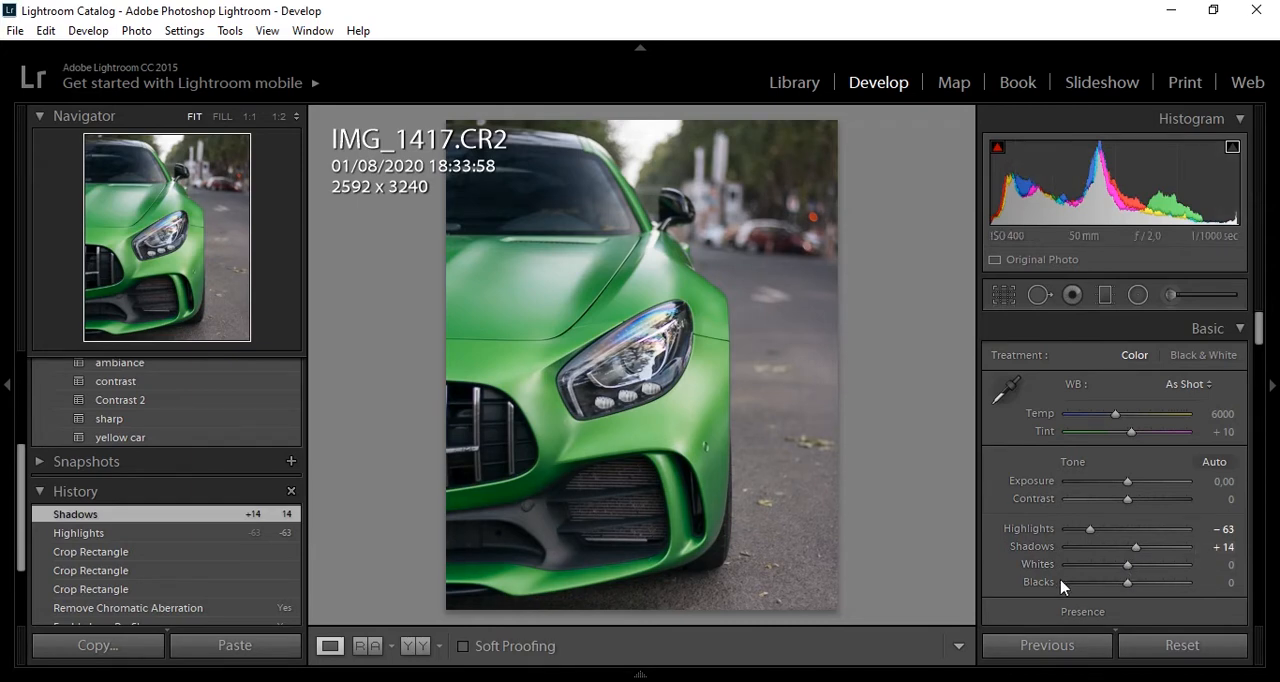
pyautogui.press('alt')
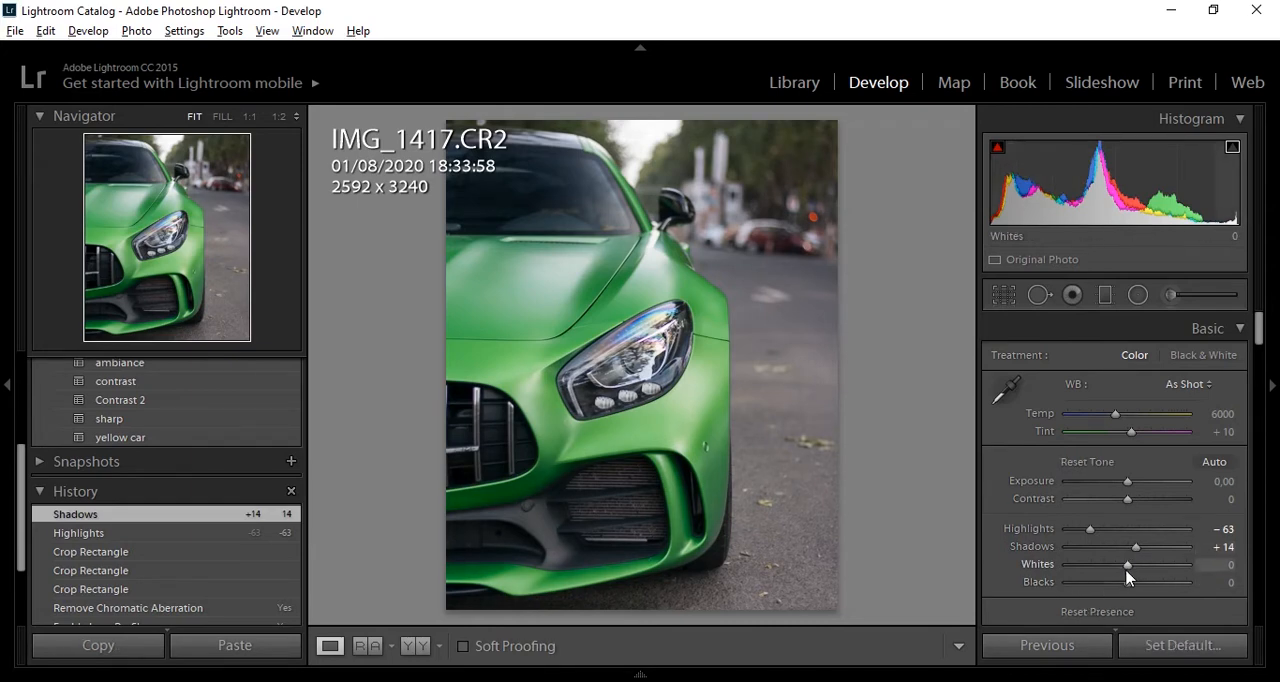
pyautogui.moveTo(1126, 571)
pyautogui.mouseDown()
pyautogui.moveTo(1149, 568)
pyautogui.moveTo(1130, 567)
pyautogui.moveTo(1118, 586)
pyautogui.moveTo(1130, 591)
pyautogui.mouseUp()
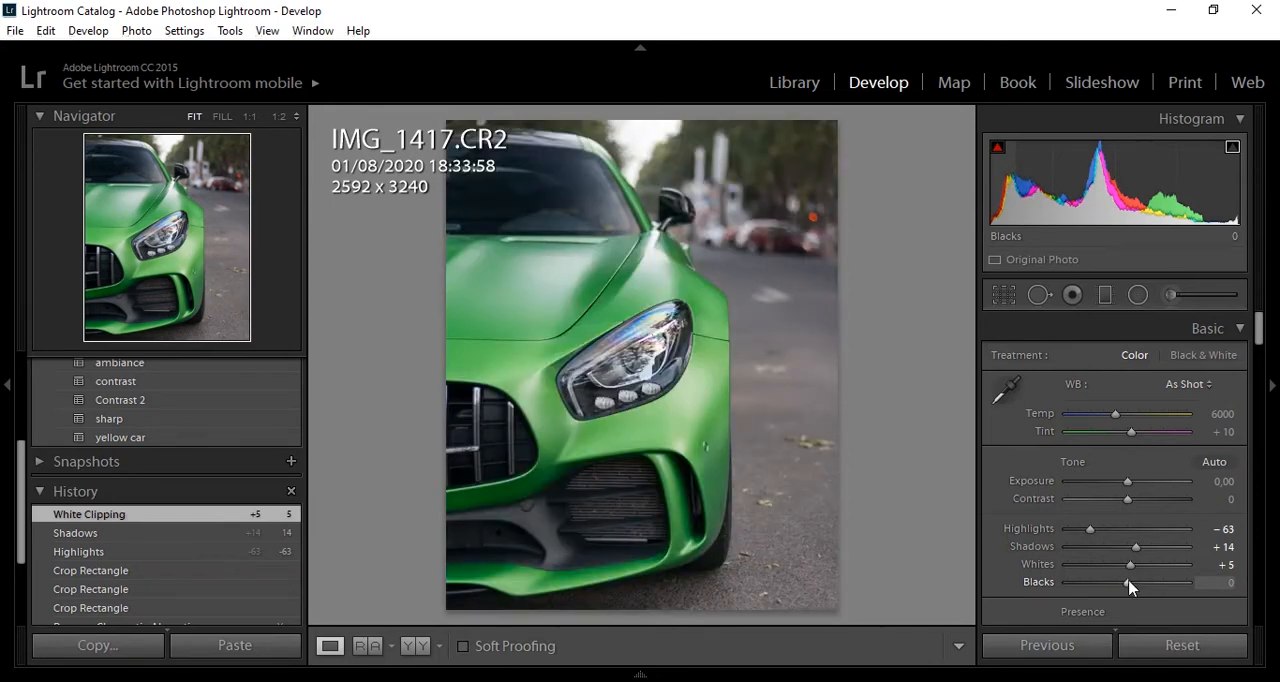
pyautogui.moveTo(1258, 337); pyautogui.dragTo(1258, 343)
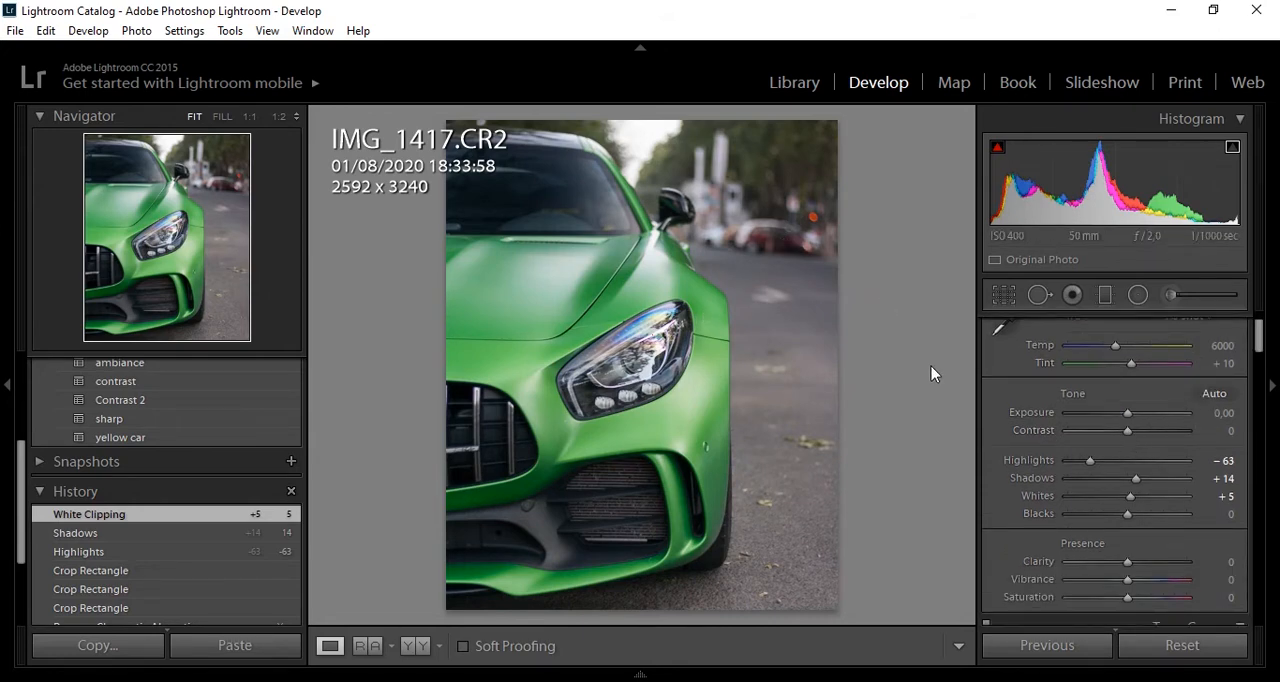
pyautogui.moveTo(1127, 431); pyautogui.dragTo(1134, 433)
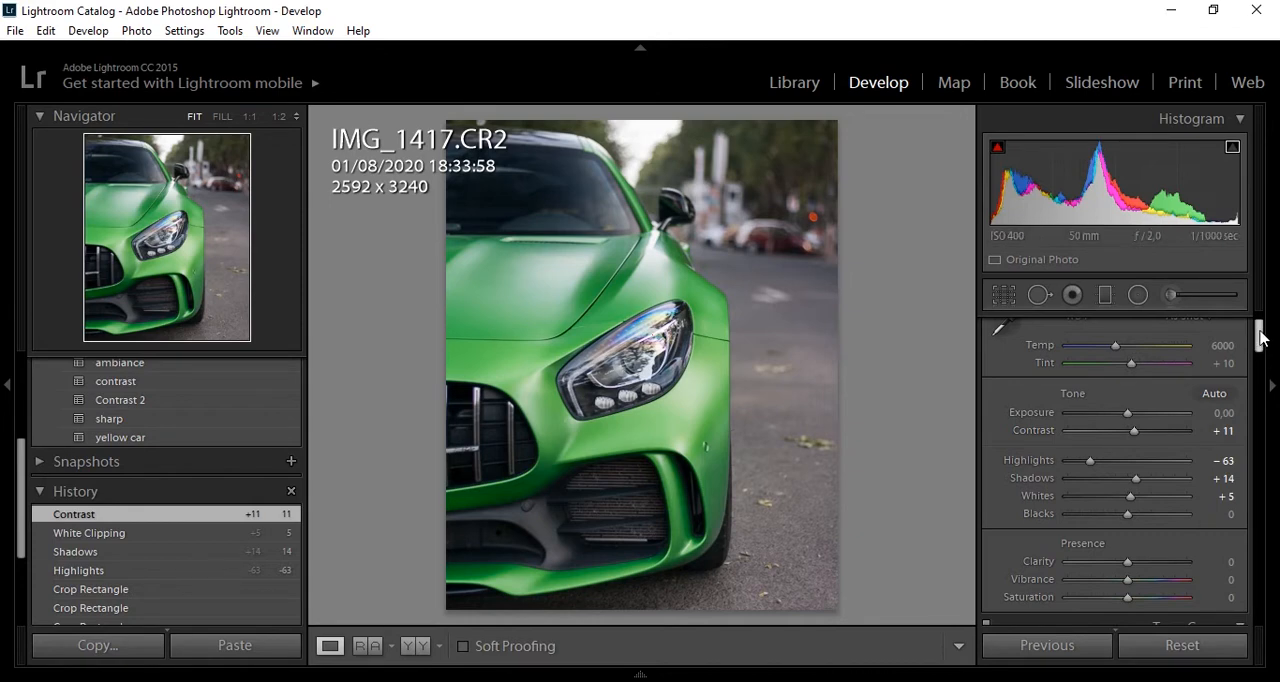
# - Shape the RGB tone curve into a gentle S, lowering a point in the shadows and raising one in the highlights
pyautogui.moveTo(1260, 338); pyautogui.dragTo(1260, 368)
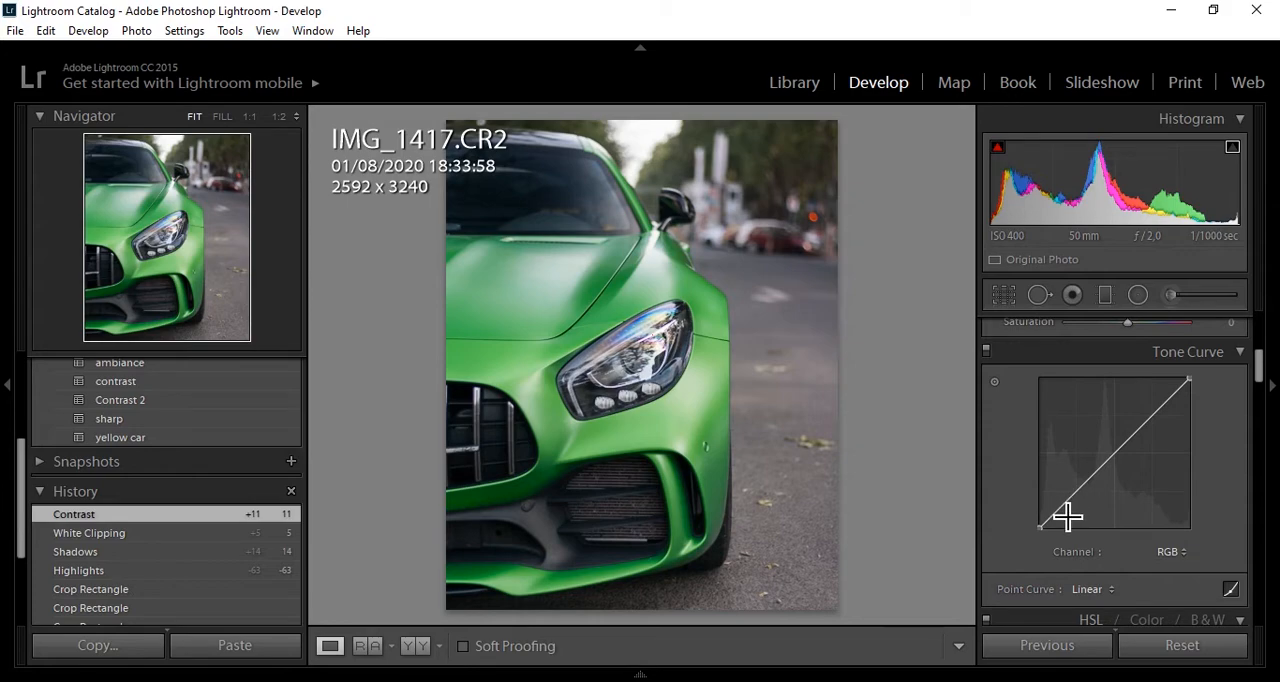
pyautogui.moveTo(1063, 516); pyautogui.dragTo(1070, 506)
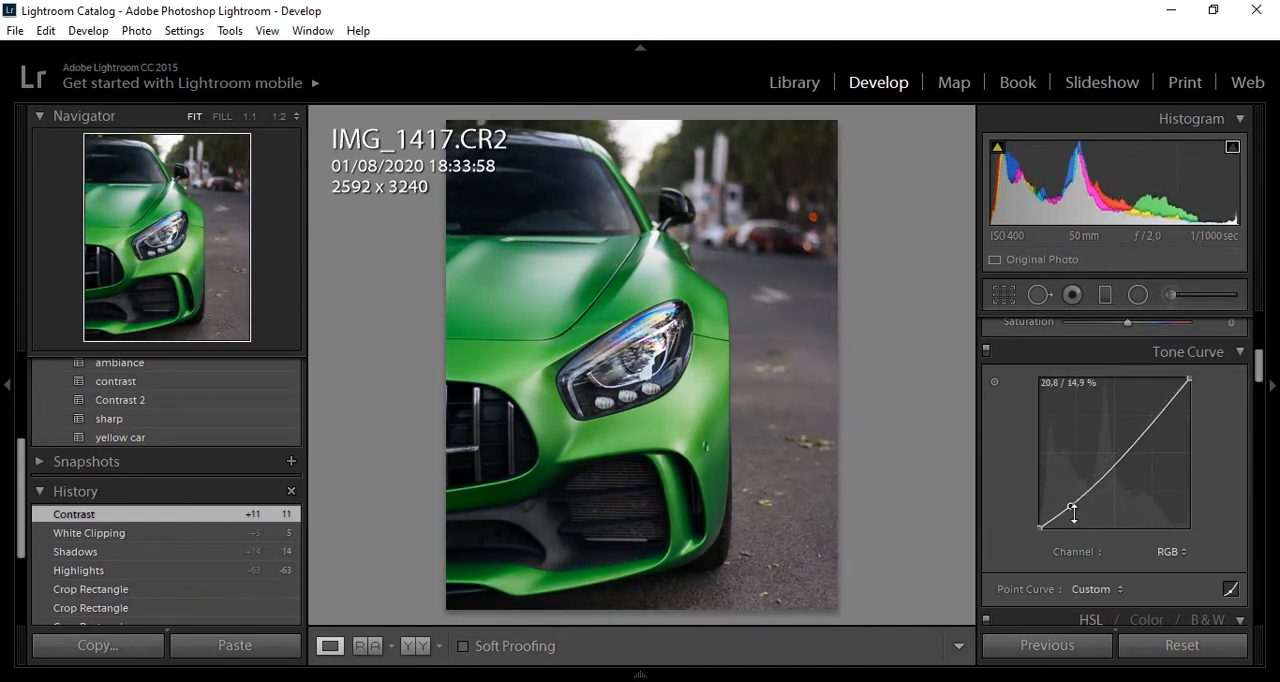
pyautogui.click(1174, 392)
pyautogui.moveTo(1174, 392); pyautogui.dragTo(1174, 388)
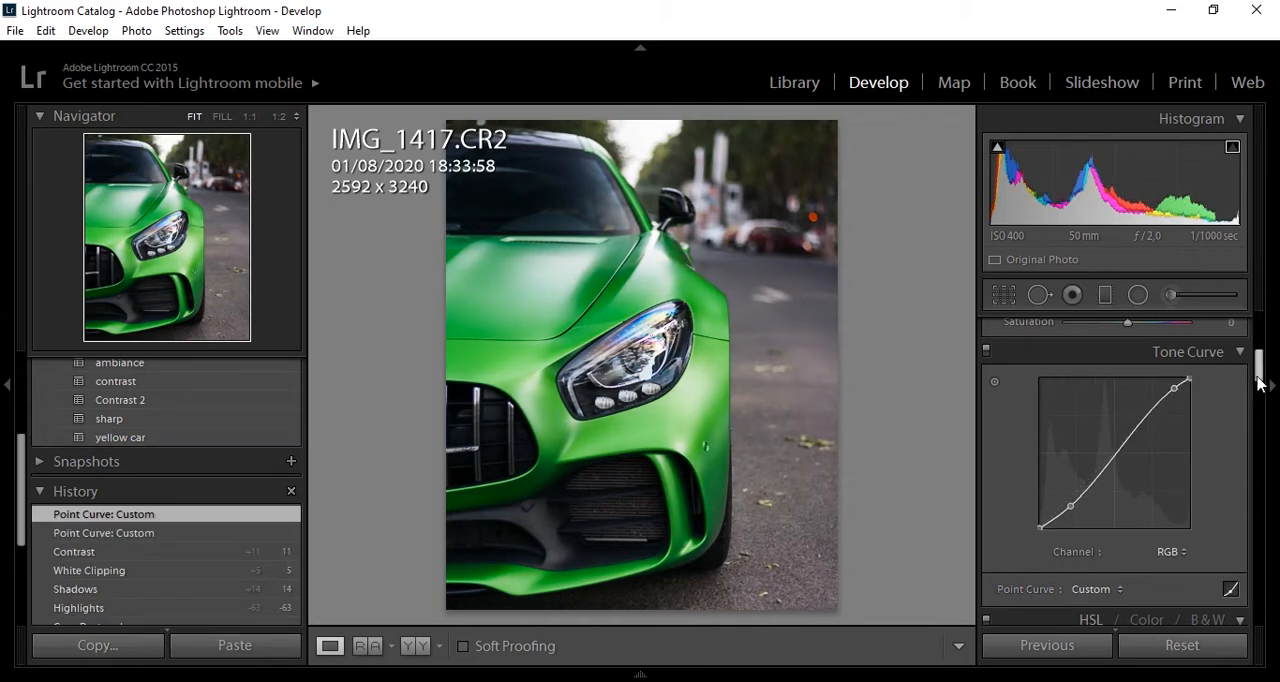
# - Set the photo's Vibrance to +16 and Saturation to +2
pyautogui.moveTo(1259, 383); pyautogui.dragTo(1259, 367)
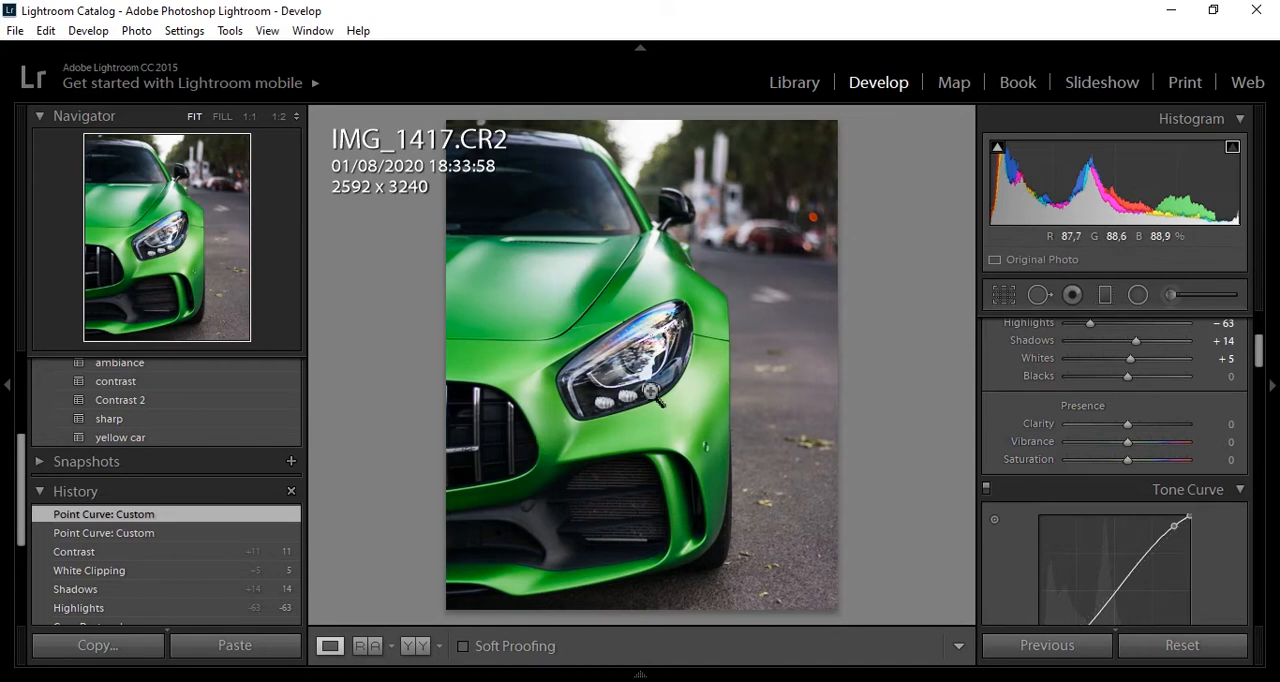
pyautogui.moveTo(1126, 442); pyautogui.dragTo(1137, 447)
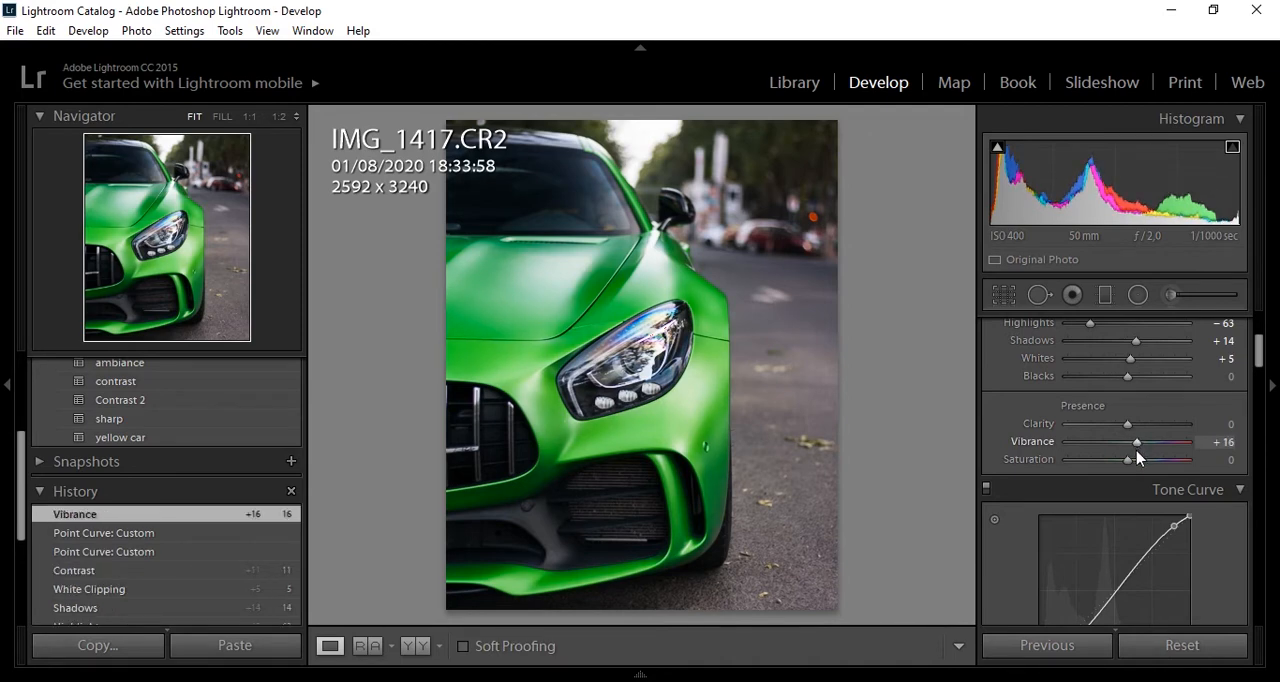
pyautogui.moveTo(1130, 468); pyautogui.dragTo(1131, 469)
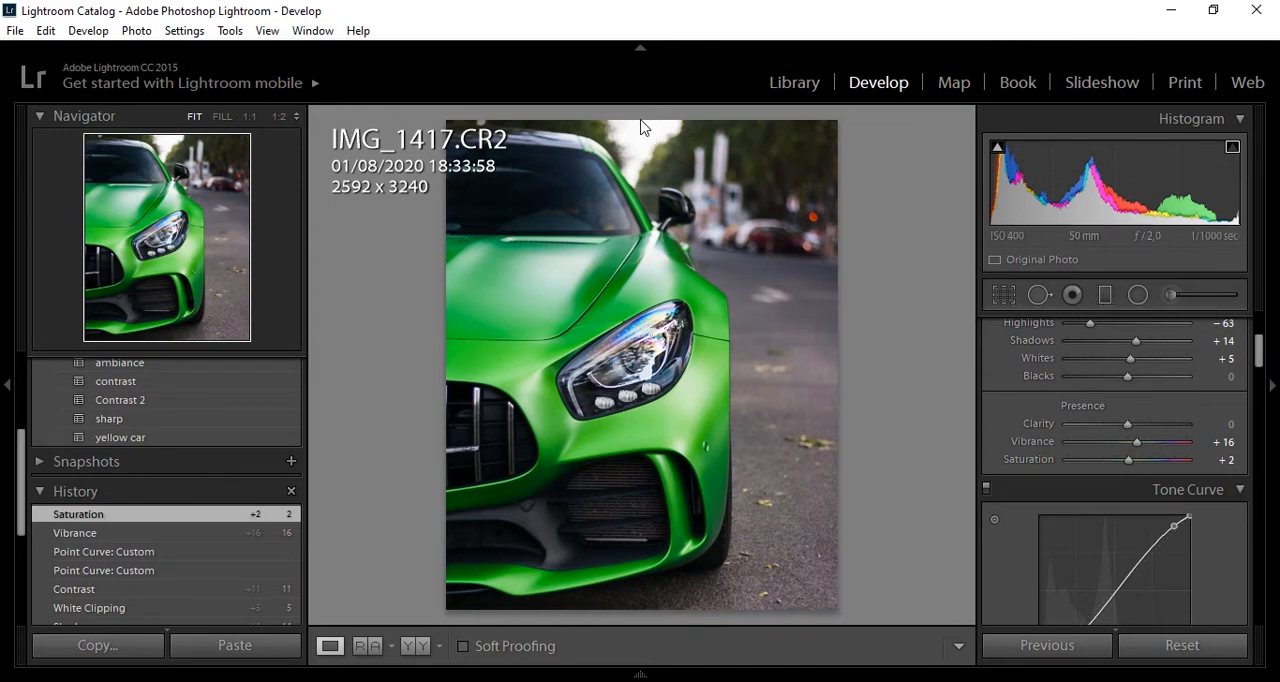
# - Add a graduated filter from the photo's top edge down to the headlight level, with Highlights at −68
pyautogui.click(1106, 300)
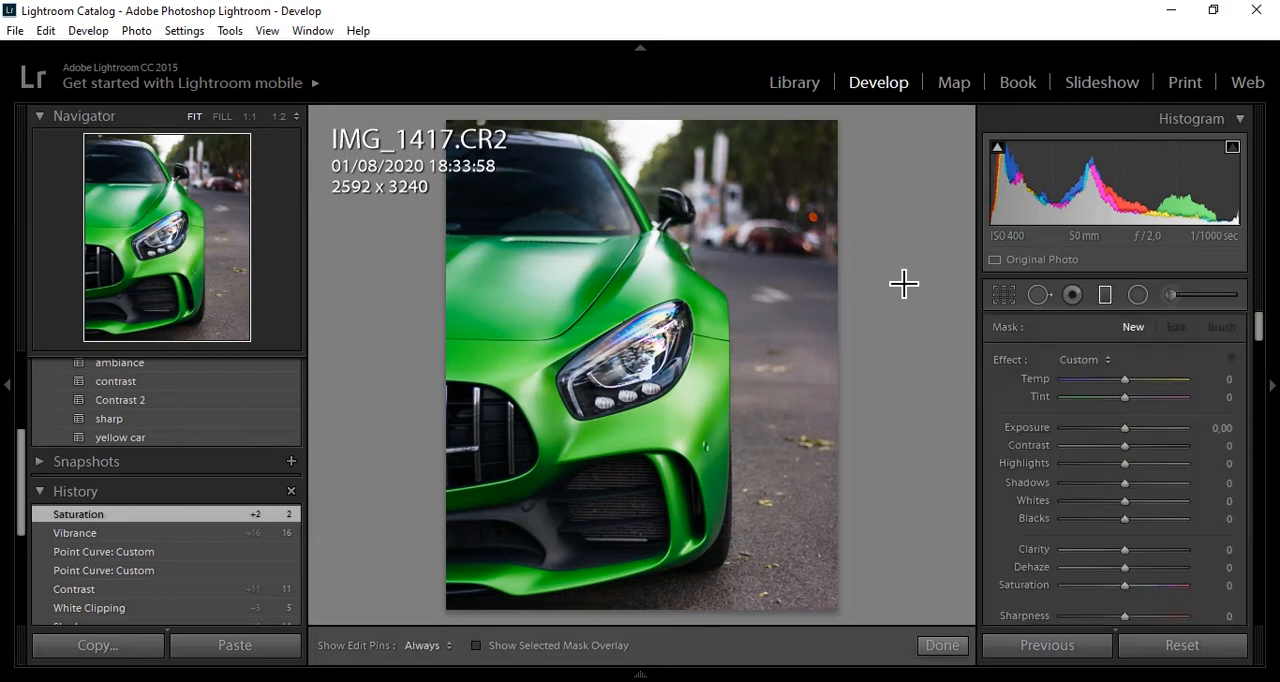
pyautogui.moveTo(676, 116); pyautogui.dragTo(670, 323)
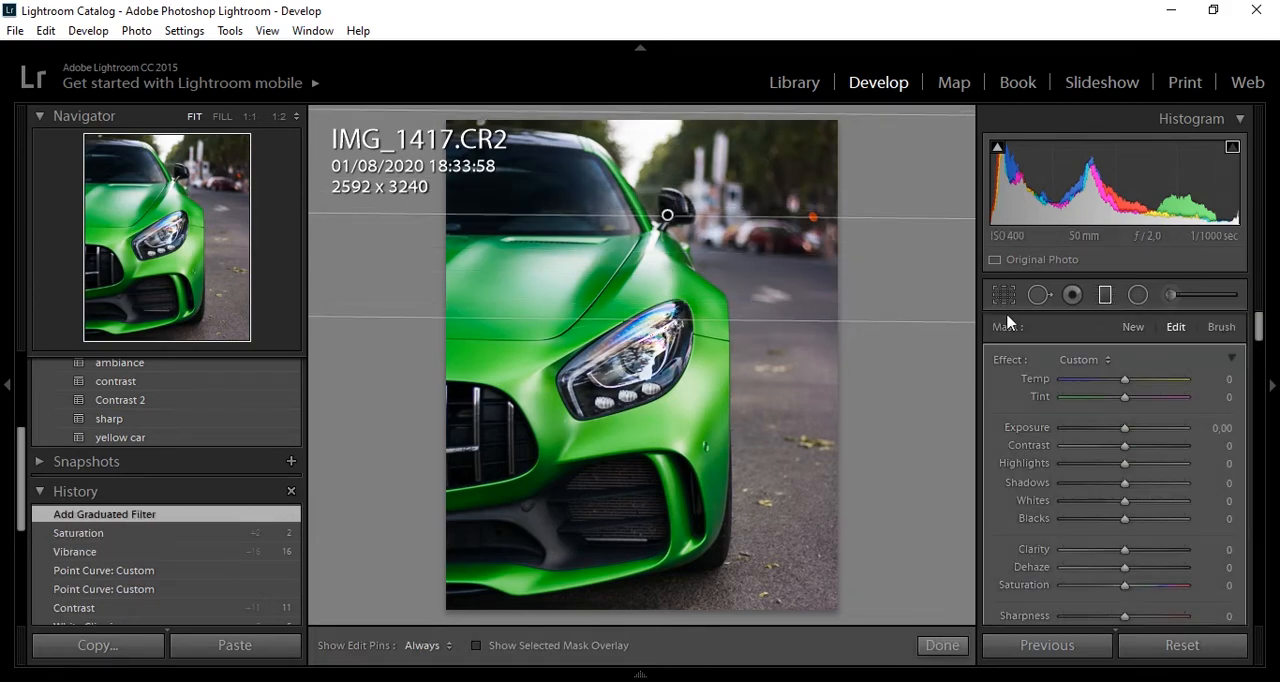
pyautogui.moveTo(1124, 463); pyautogui.dragTo(1087, 470)
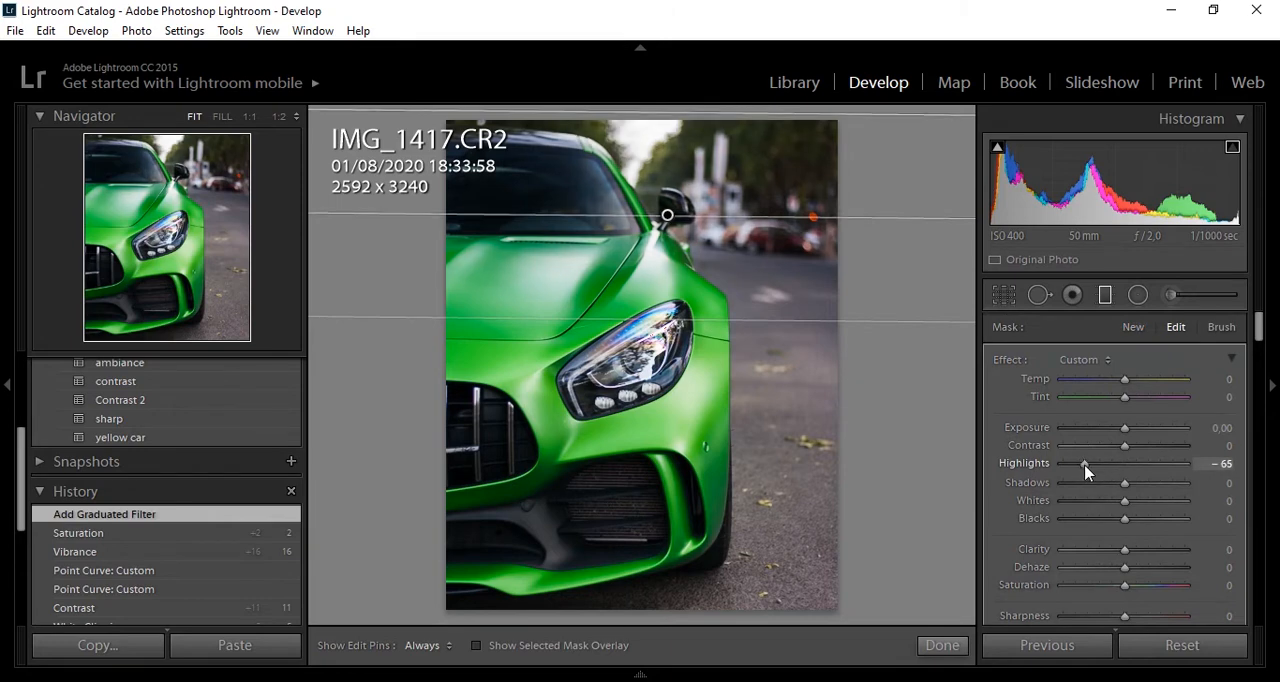
pyautogui.moveTo(1087, 472); pyautogui.dragTo(1084, 467)
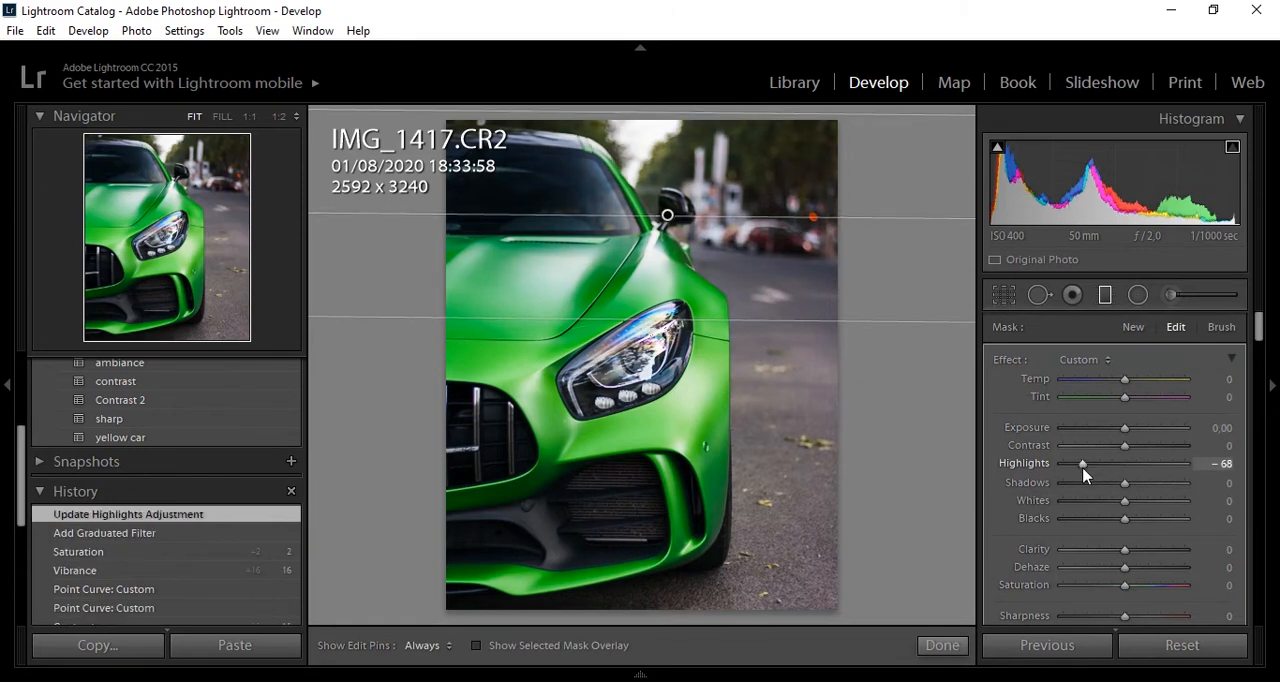
pyautogui.click(943, 645)
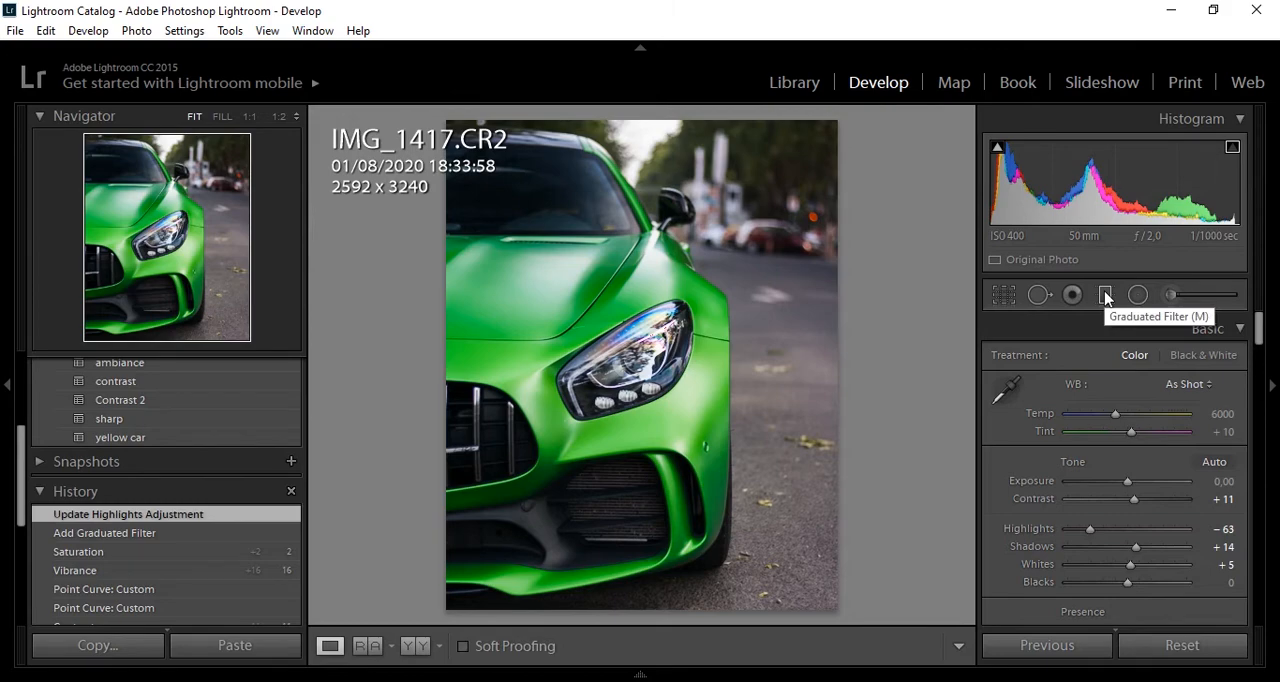
# - Add a narrow graduated filter inward from the photo's right edge, with Highlights at −60 and Exposure at −0,34
pyautogui.click(1105, 295)
pyautogui.moveTo(849, 460); pyautogui.dragTo(793, 450)
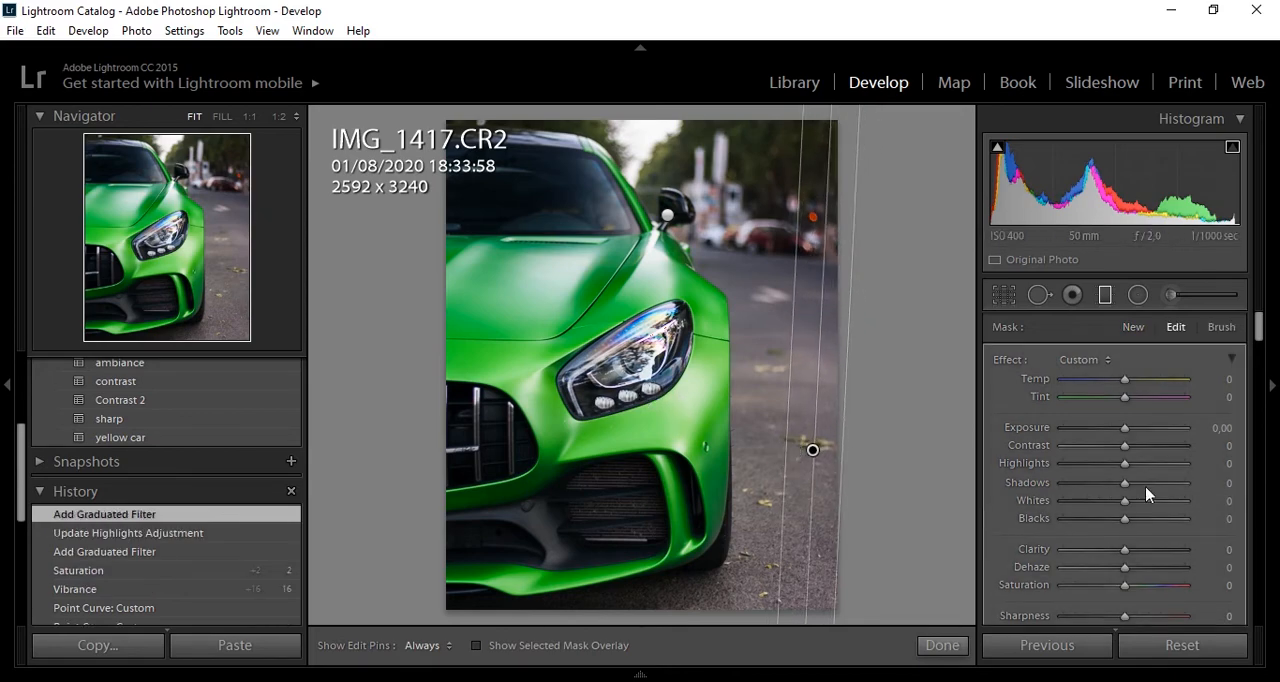
pyautogui.moveTo(1125, 464)
pyautogui.mouseDown()
pyautogui.moveTo(1087, 470)
pyautogui.moveTo(1122, 440)
pyautogui.mouseUp()
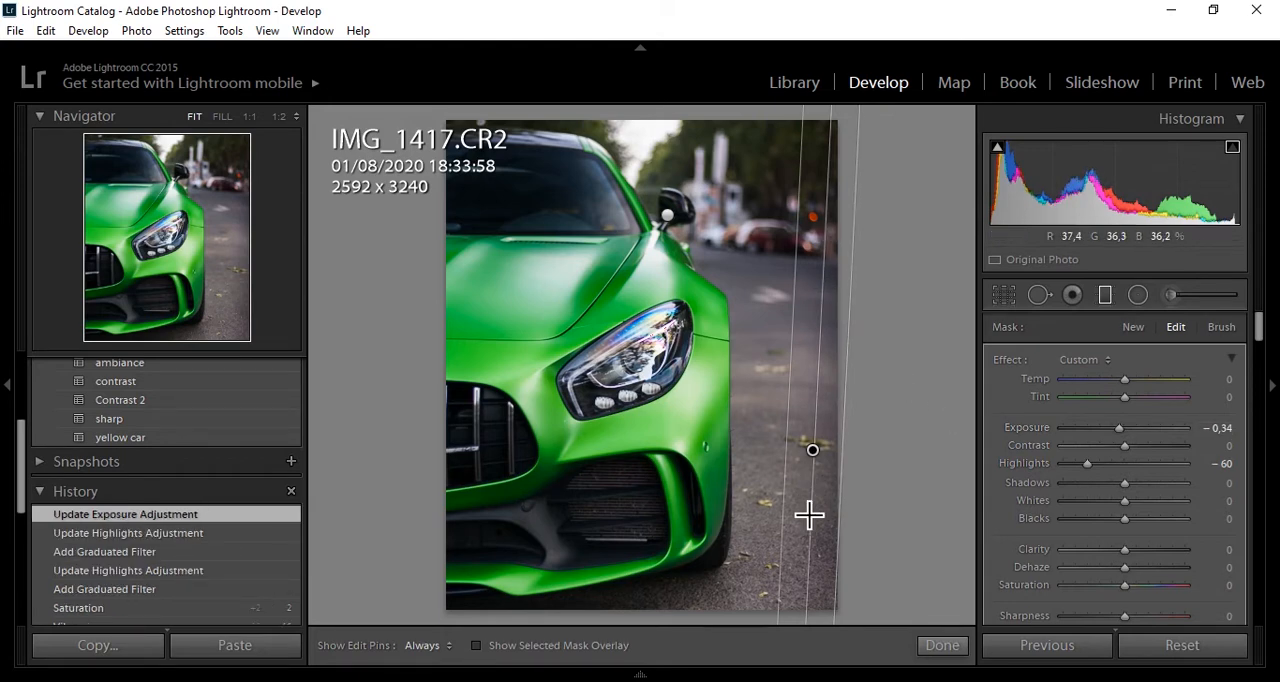
pyautogui.click(940, 646)
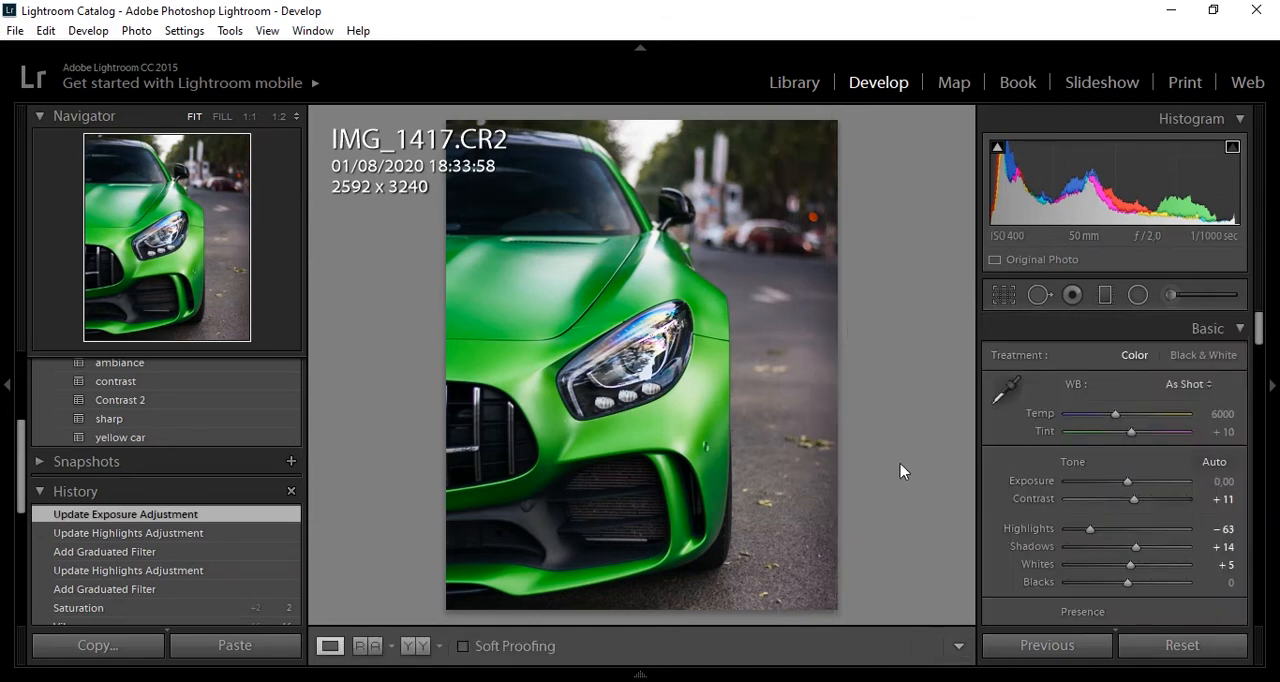
# - Add a large radial filter around the front of the car and set its Exposure to 0,15
pyautogui.click(1138, 295)
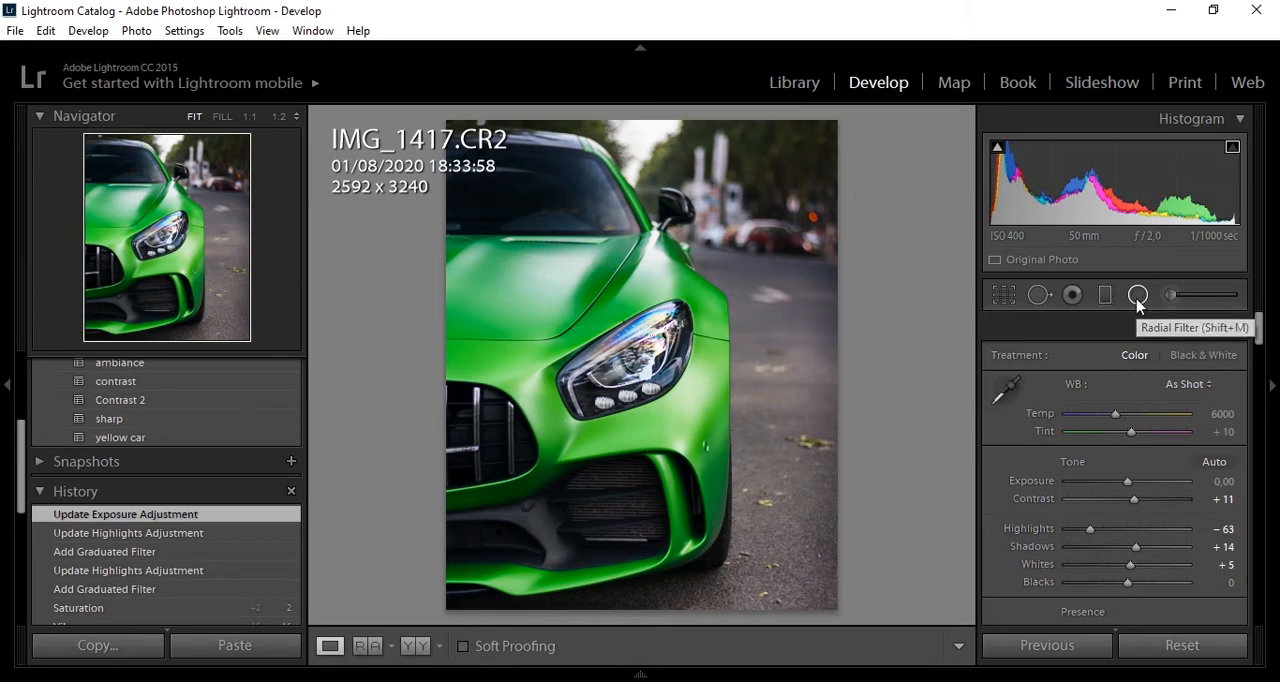
pyautogui.moveTo(545, 382); pyautogui.dragTo(751, 117)
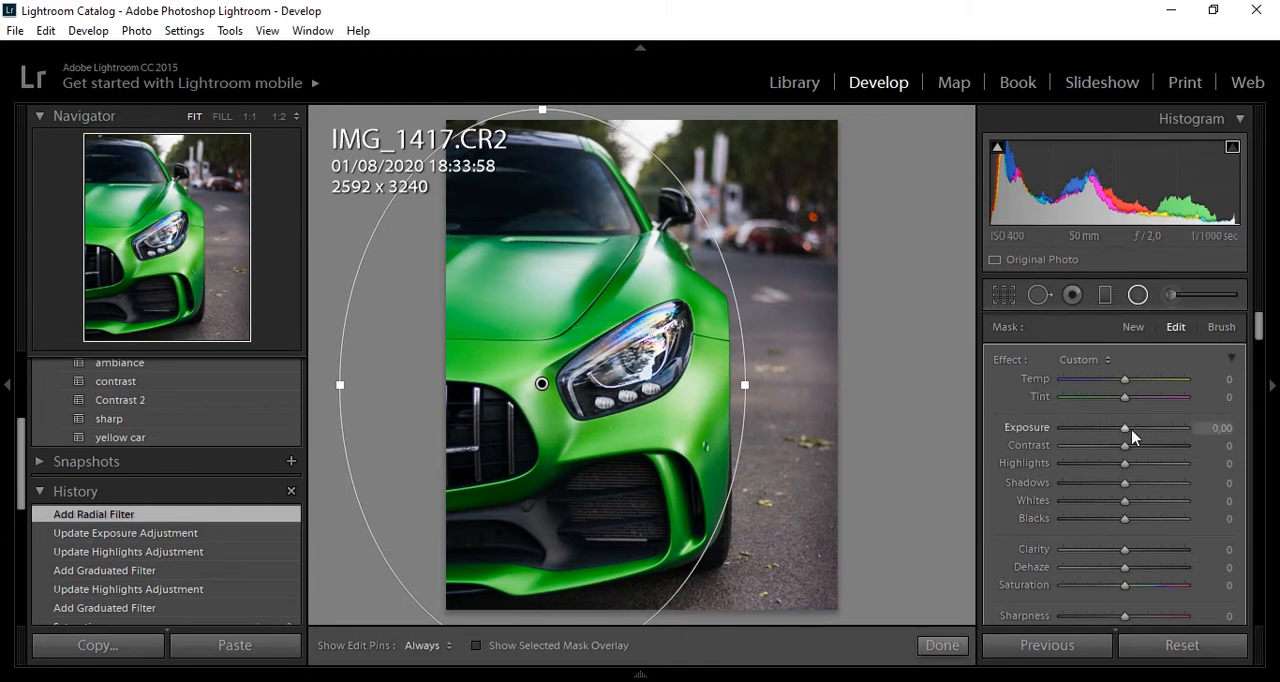
pyautogui.moveTo(1126, 437); pyautogui.dragTo(1130, 437)
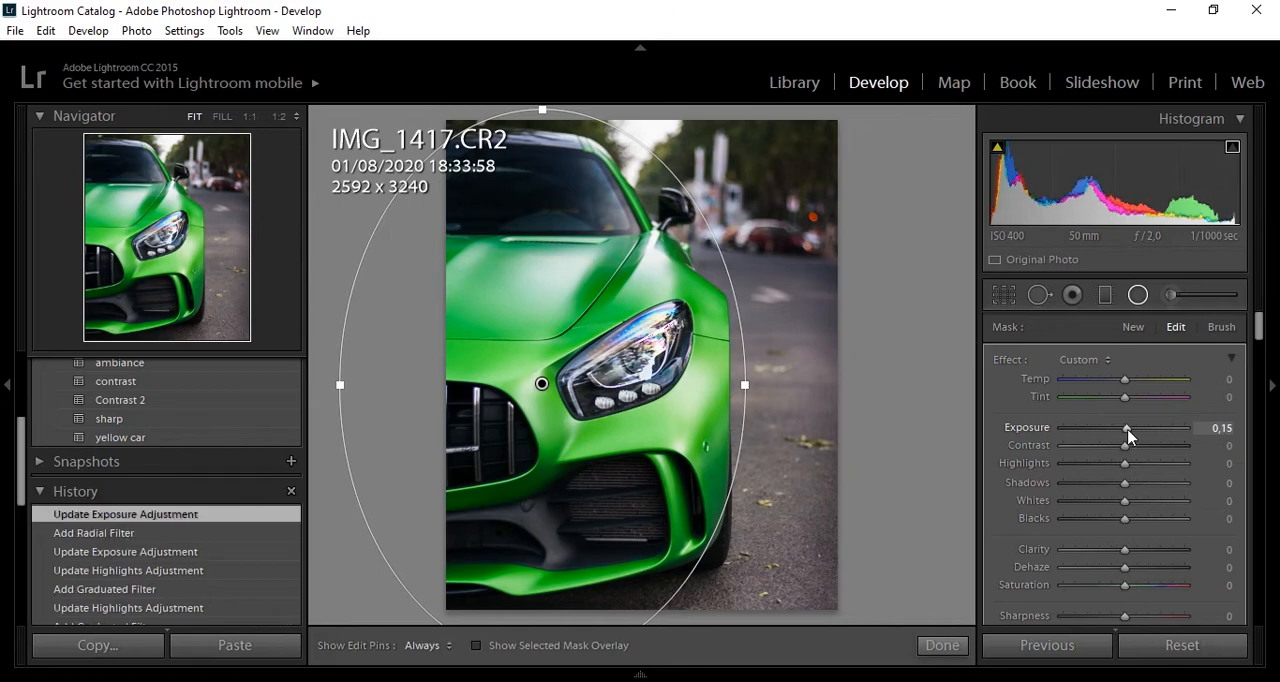
# - Duplicate the radial filter around the front of the car and turn off Invert Mask for the duplicate
pyautogui.rightClick(542, 384)
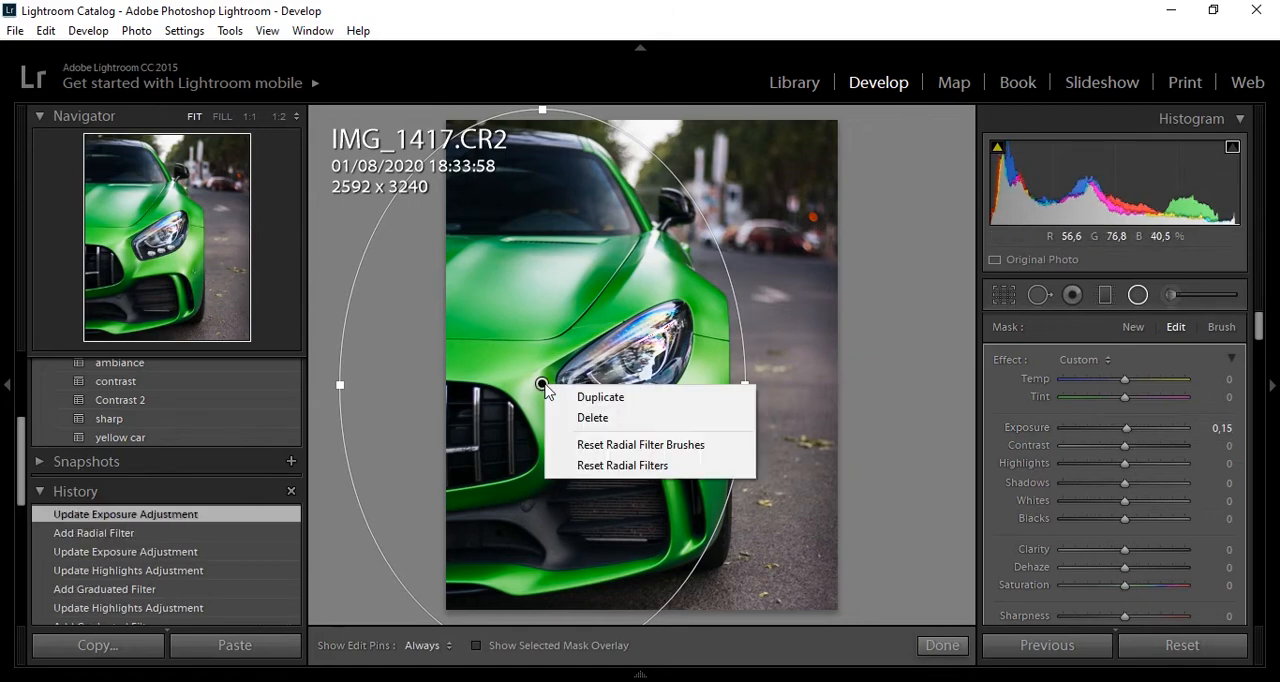
pyautogui.click(600, 397)
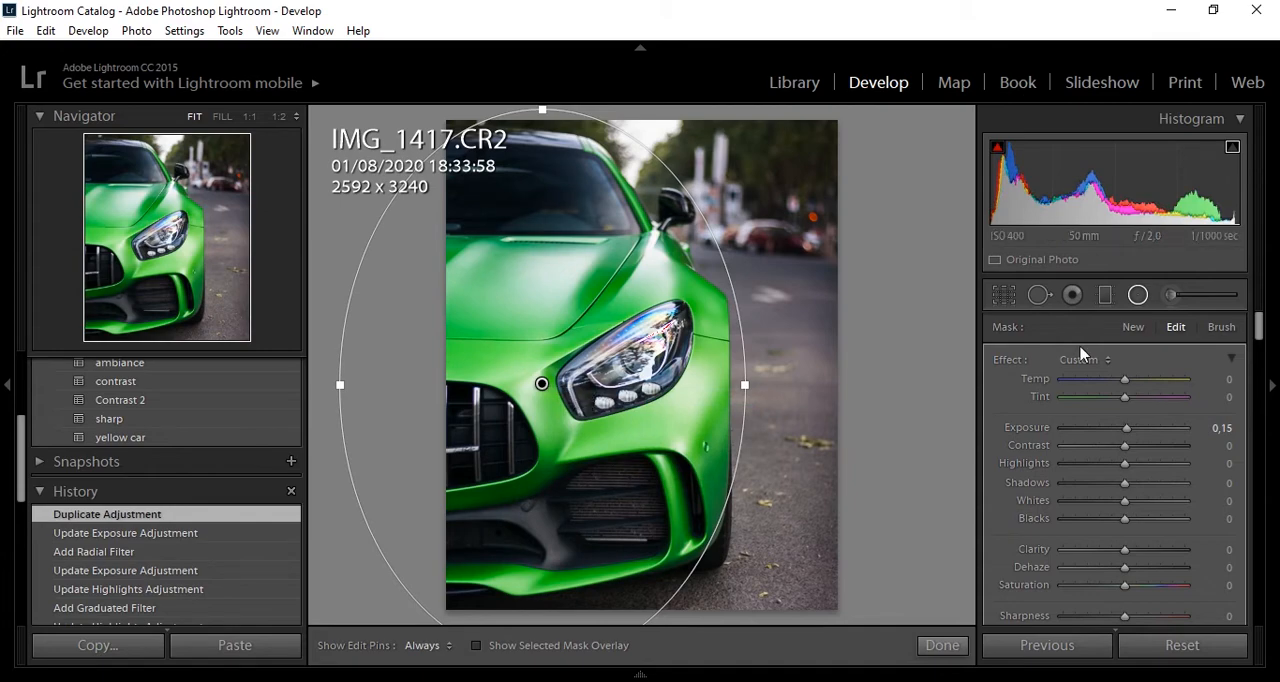
pyautogui.moveTo(1257, 336); pyautogui.dragTo(1255, 362)
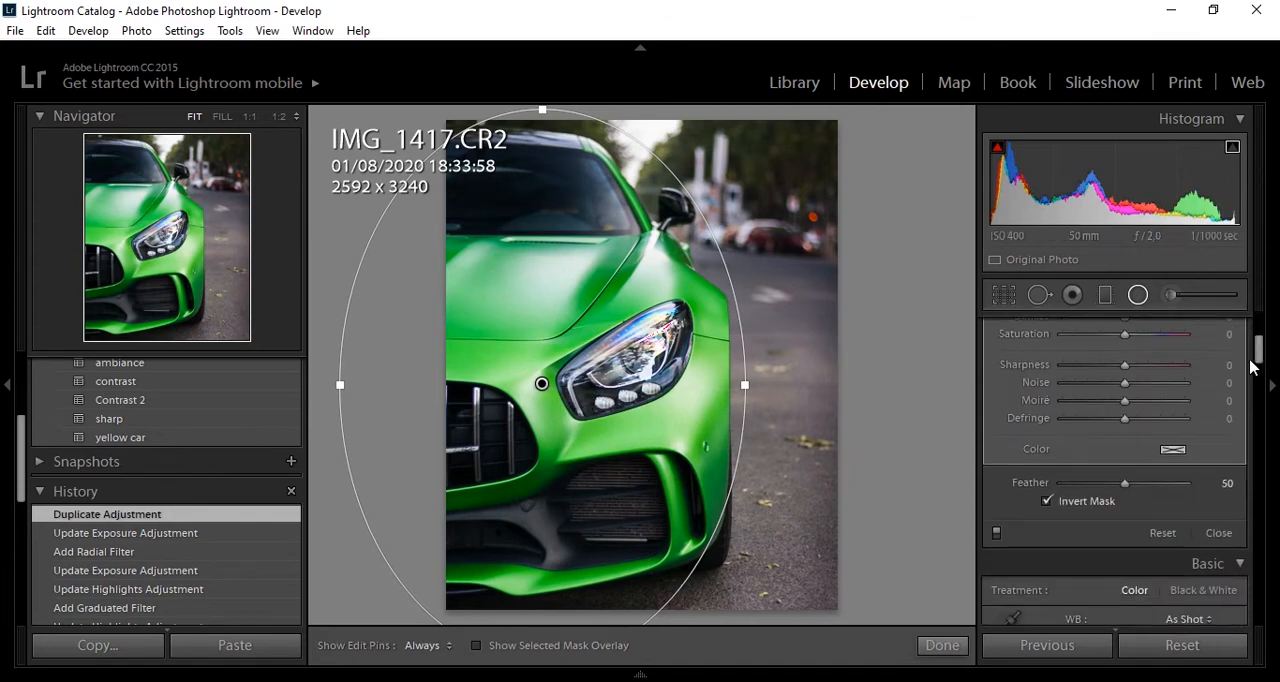
pyautogui.click(1097, 503)
# - Set the duplicated radial filter's Exposure to −0,15 and Temp to 11, and finish the radial filter editing
pyautogui.moveTo(1257, 346); pyautogui.dragTo(1259, 332)
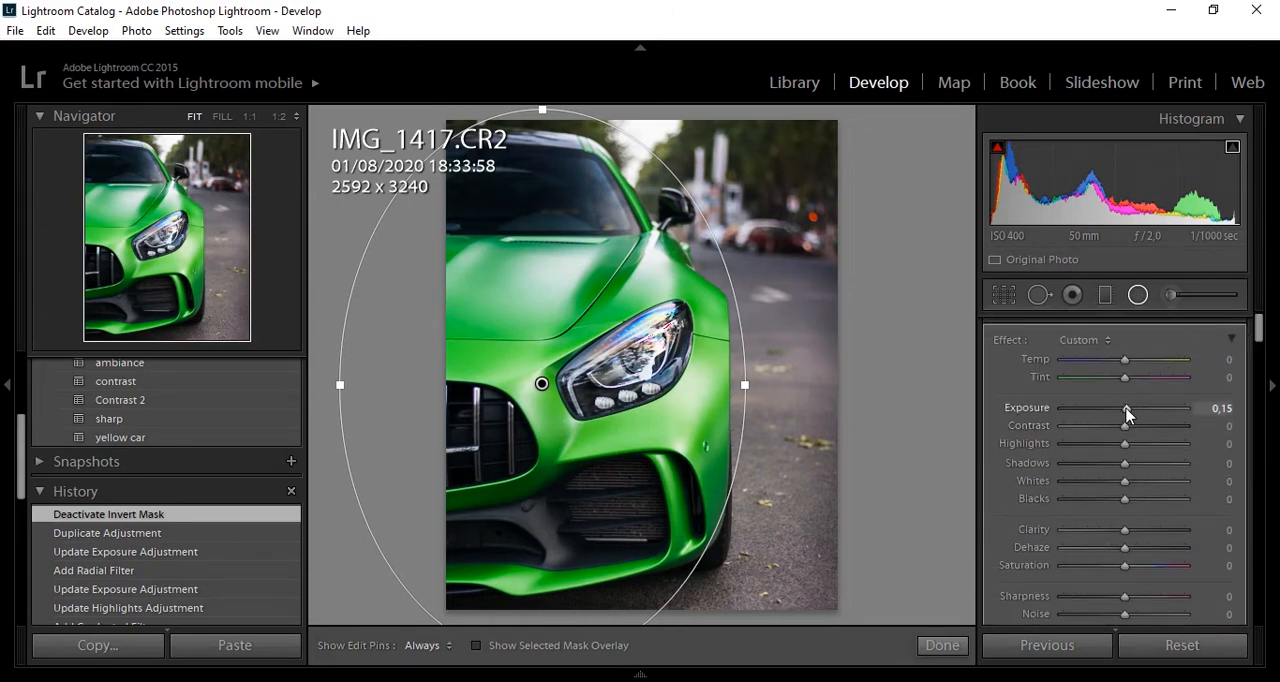
pyautogui.moveTo(1127, 412); pyautogui.dragTo(1120, 410)
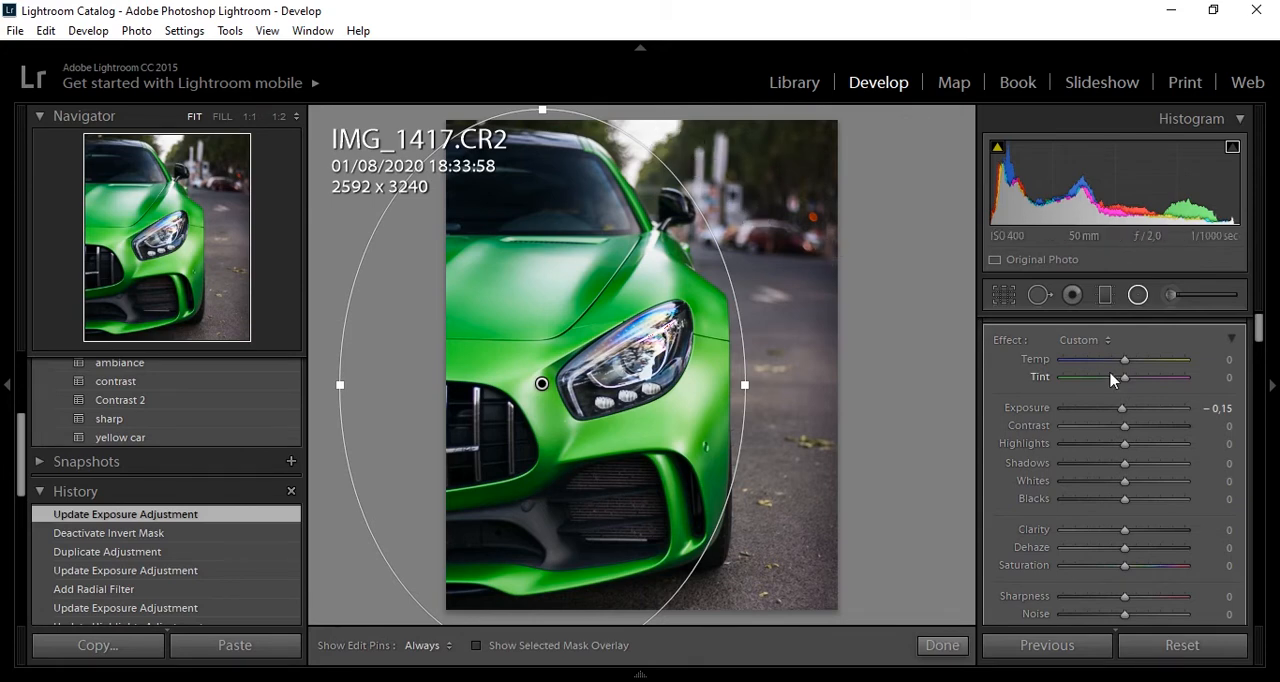
pyautogui.moveTo(1118, 367); pyautogui.dragTo(1129, 363)
pyautogui.moveTo(1133, 369); pyautogui.dragTo(1133, 368)
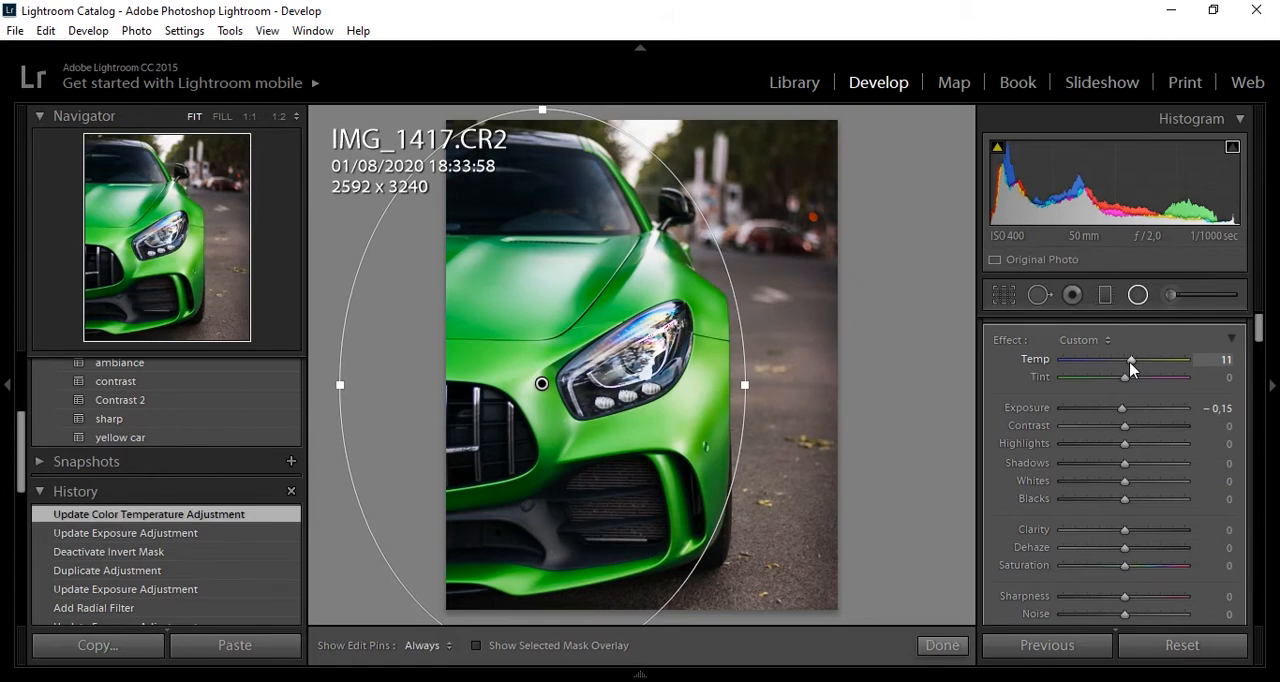
pyautogui.click(942, 646)
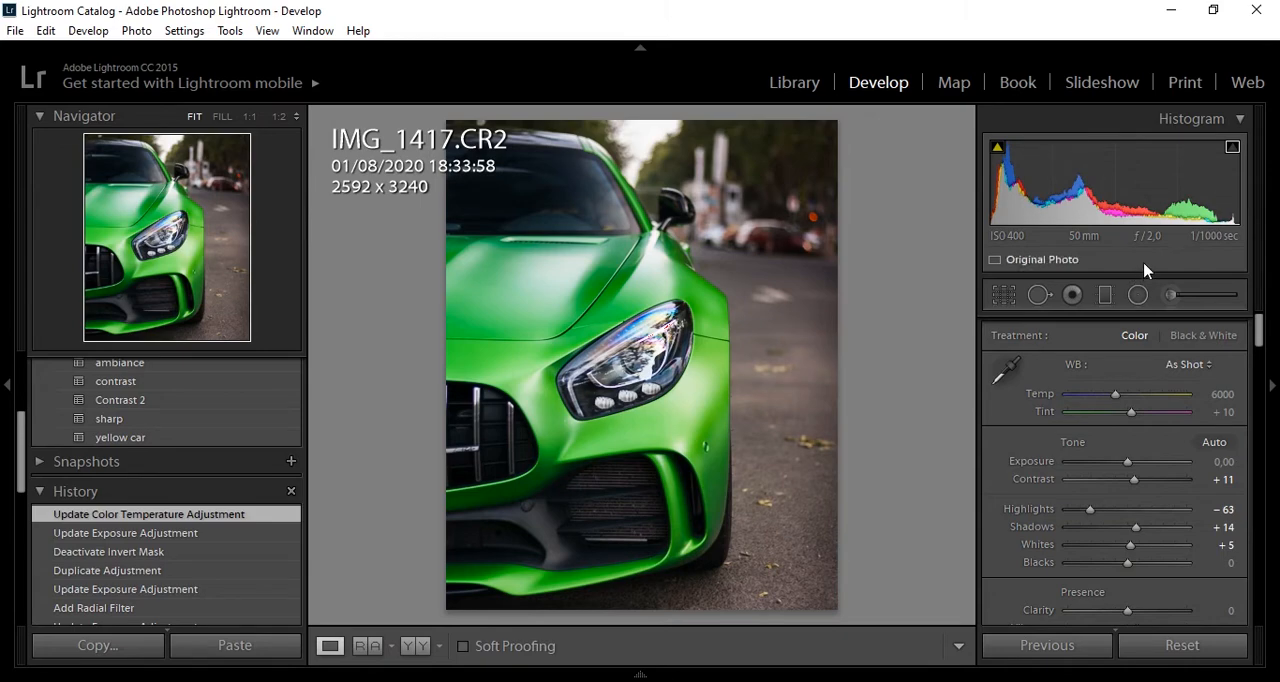
# - Paint an Adjustment Brush mask over the whole green car at brush size 27,1, with the mask overlay shown
pyautogui.click(1171, 295)
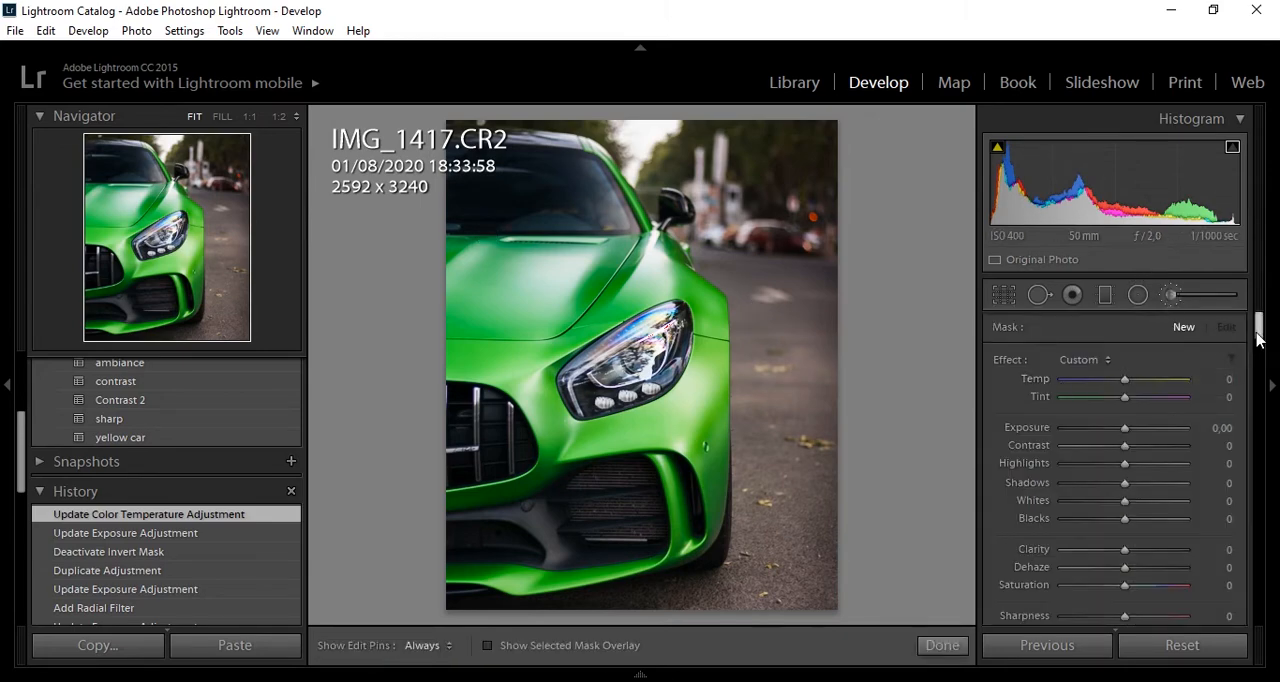
pyautogui.moveTo(1258, 328); pyautogui.dragTo(1257, 358)
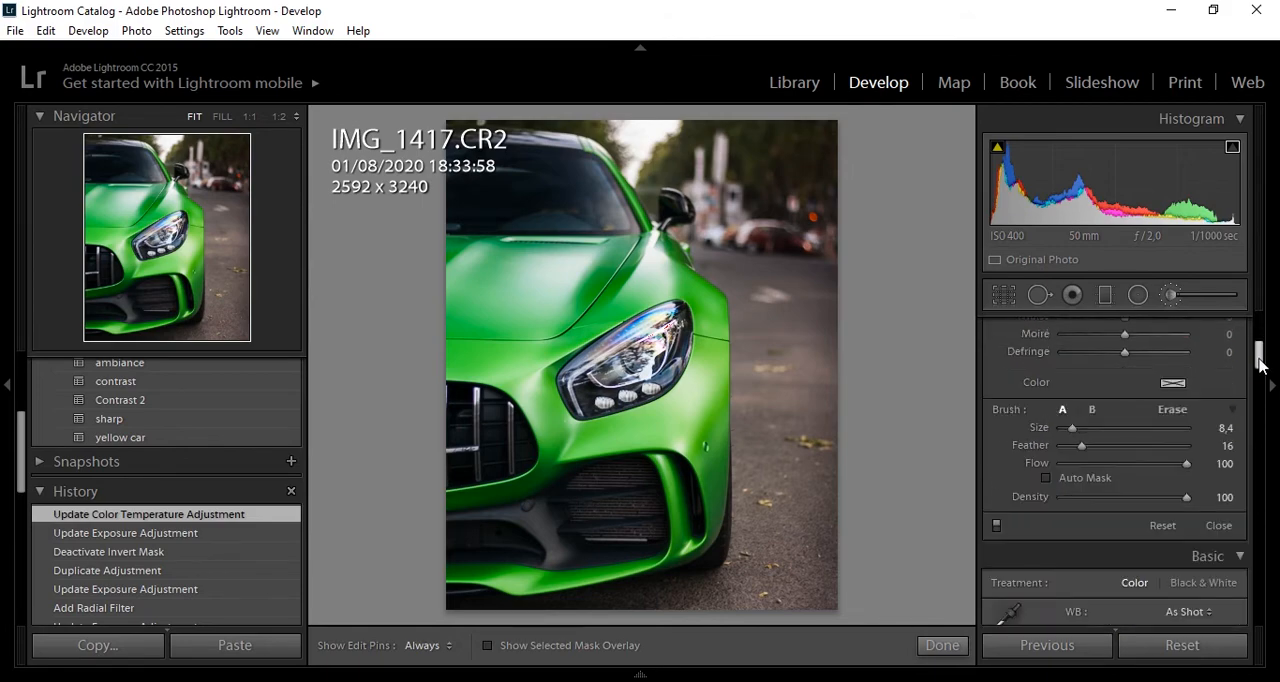
pyautogui.moveTo(1071, 427); pyautogui.dragTo(1097, 434)
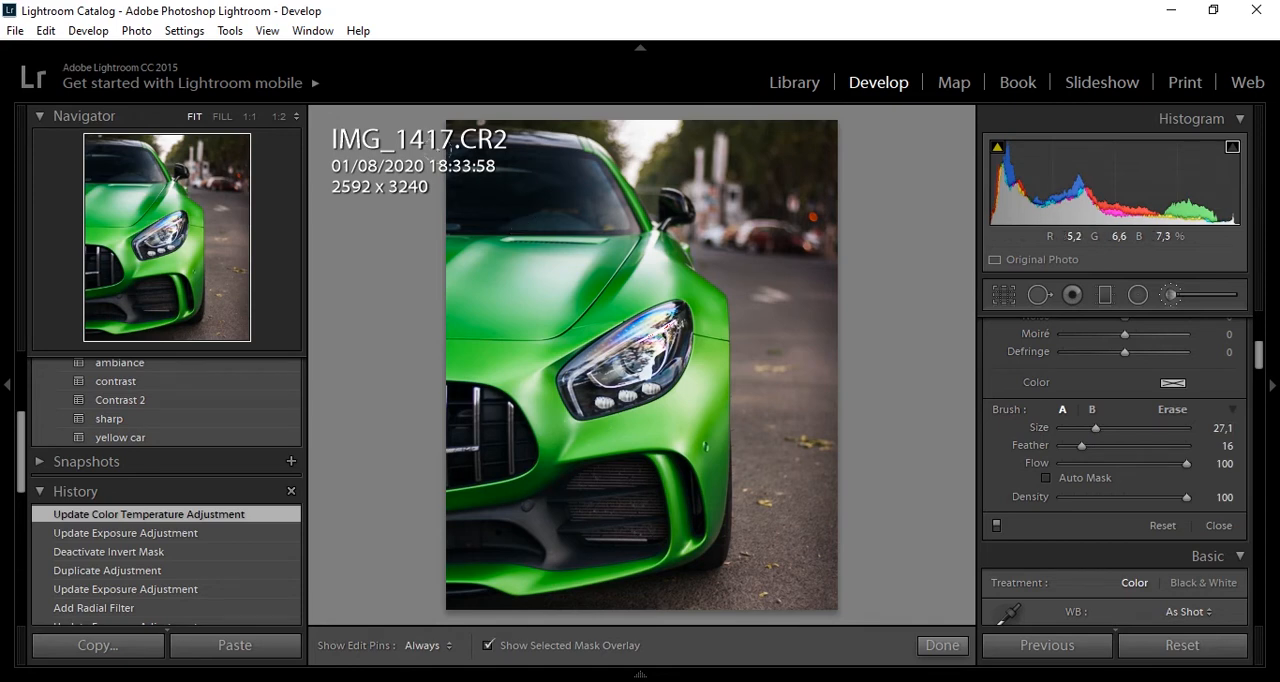
pyautogui.moveTo(468, 182)
pyautogui.mouseDown()
pyautogui.moveTo(538, 174)
pyautogui.moveTo(588, 205)
pyautogui.moveTo(605, 255)
pyautogui.moveTo(577, 228)
pyautogui.moveTo(660, 290)
pyautogui.moveTo(645, 345)
pyautogui.moveTo(700, 340)
pyautogui.moveTo(637, 287)
pyautogui.moveTo(668, 400)
pyautogui.moveTo(640, 510)
pyautogui.moveTo(550, 485)
pyautogui.moveTo(565, 540)
pyautogui.moveTo(475, 560)
pyautogui.moveTo(480, 400)
pyautogui.moveTo(507, 333)
pyautogui.moveTo(585, 370)
pyautogui.moveTo(612, 420)
pyautogui.moveTo(610, 390)
pyautogui.mouseUp()
pyautogui.moveTo(527, 146); pyautogui.dragTo(555, 190)
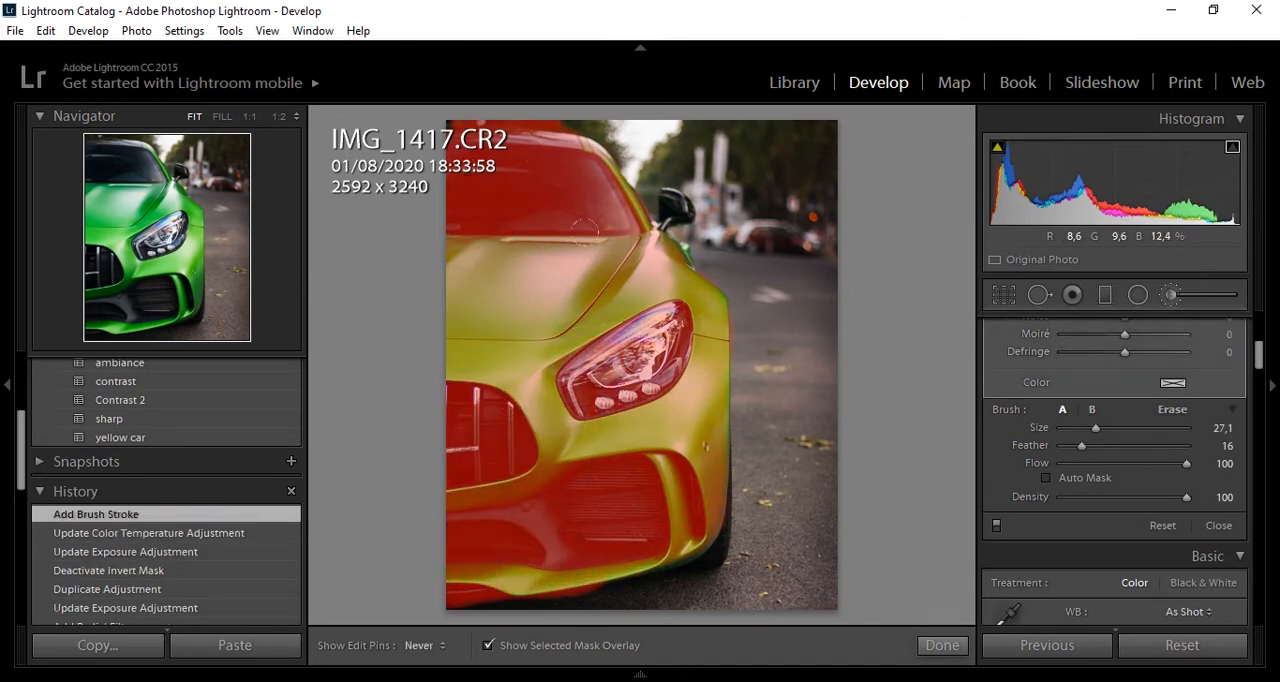
# - Erase the brush mask's overspill above the car's roof along the photo's top edge
pyautogui.press('alt')
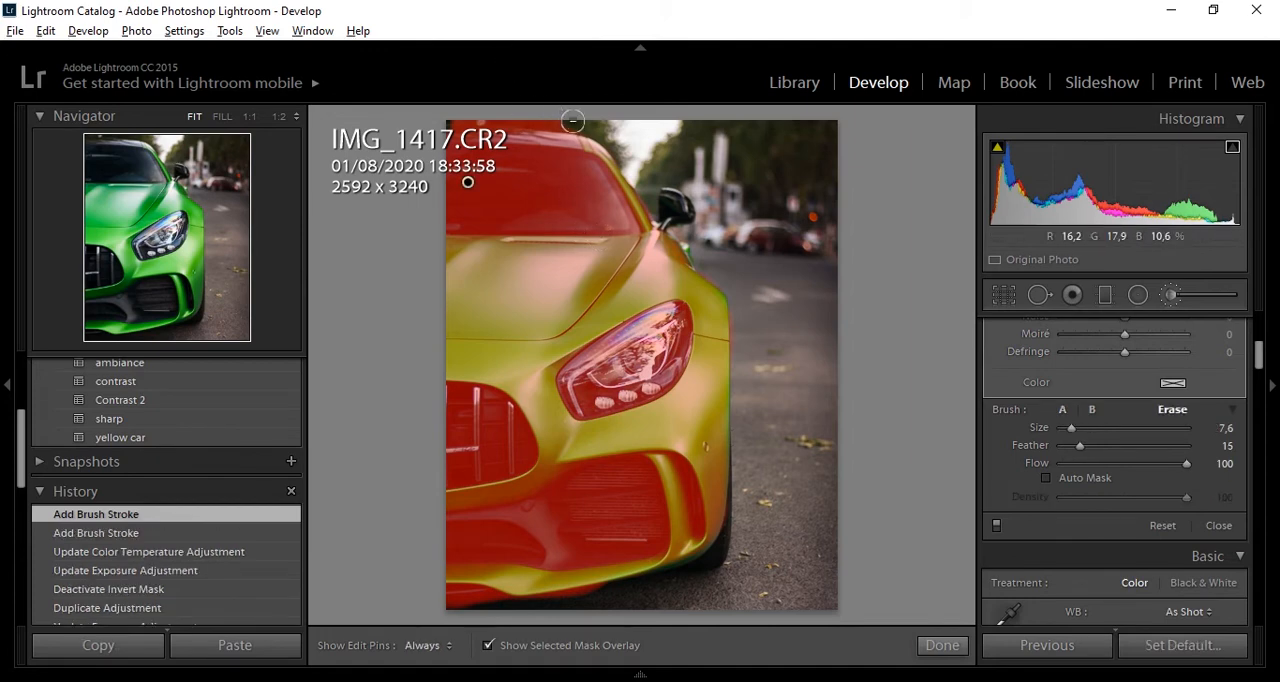
pyautogui.moveTo(571, 119); pyautogui.dragTo(446, 108)
pyautogui.moveTo(546, 110); pyautogui.dragTo(562, 115)
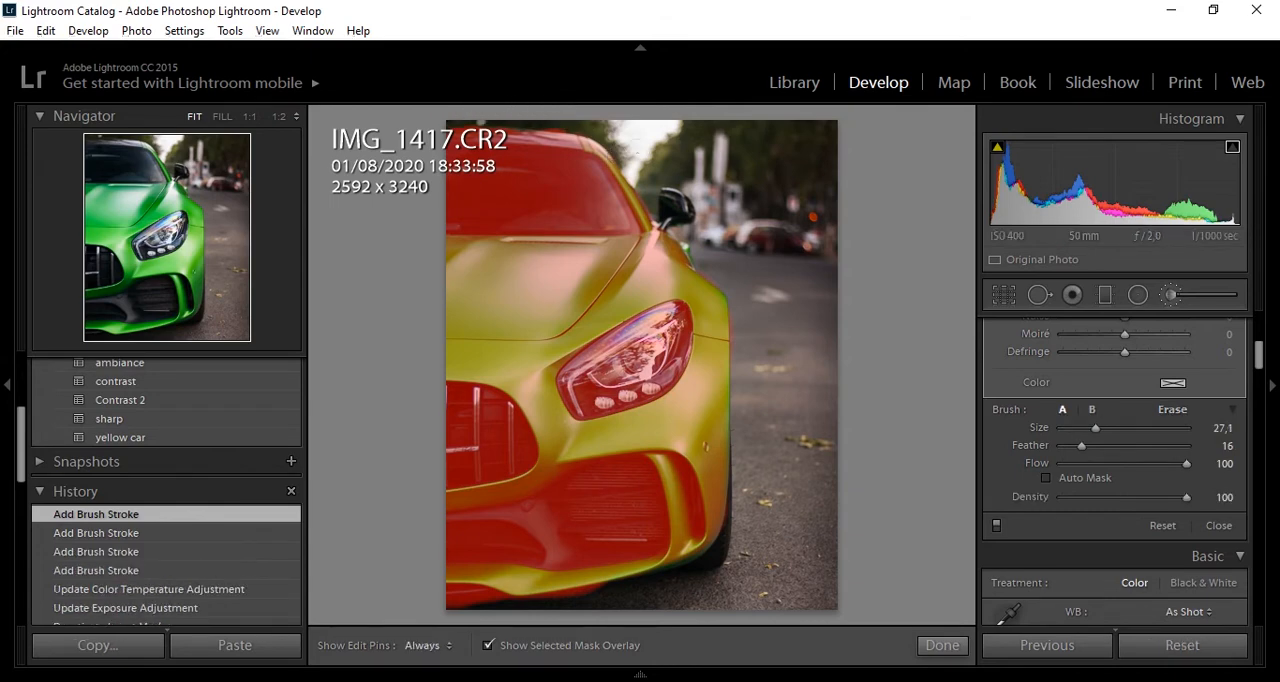
# - Reduce the brush size to 7,6, paint the side mirror area into the mask, and hide the mask overlay
pyautogui.moveTo(1084, 427); pyautogui.dragTo(1071, 428)
pyautogui.moveTo(674, 206)
pyautogui.mouseDown()
pyautogui.moveTo(663, 206)
pyautogui.moveTo(678, 268)
pyautogui.mouseUp()
pyautogui.press('o')
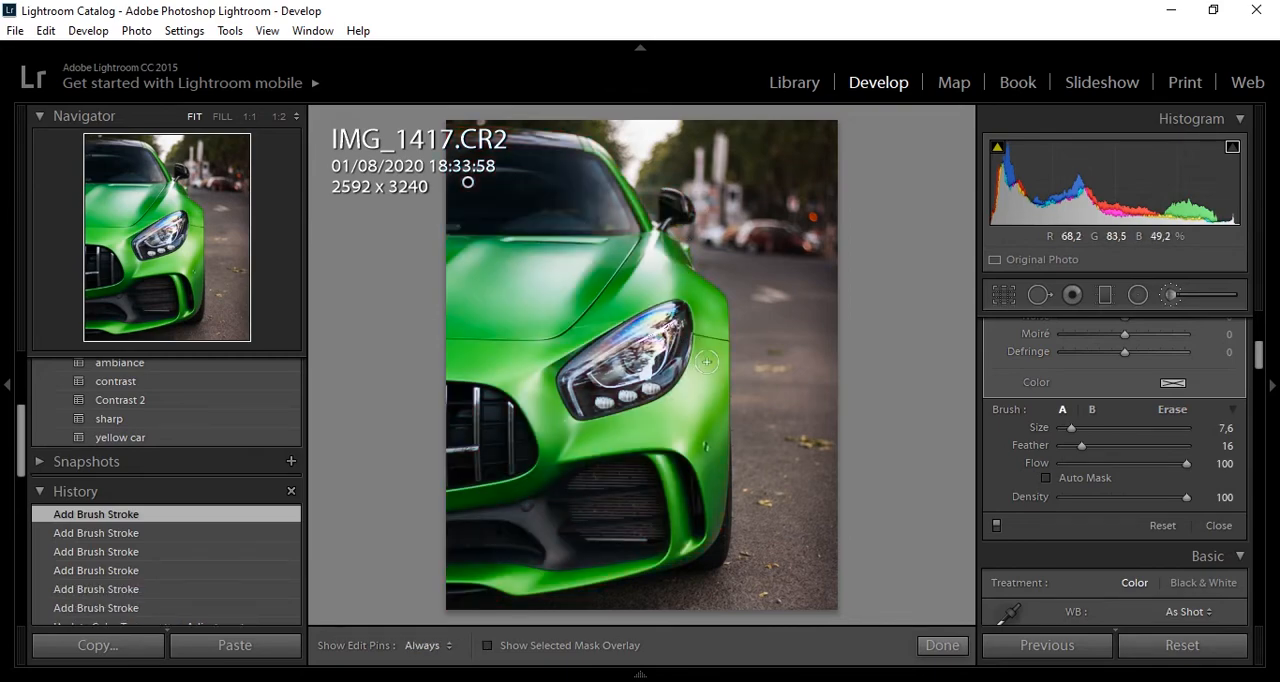
# - Set the brushed car area's Contrast to 10, Shadows to 15 and Clarity to 10
pyautogui.moveTo(1260, 358); pyautogui.dragTo(1261, 331)
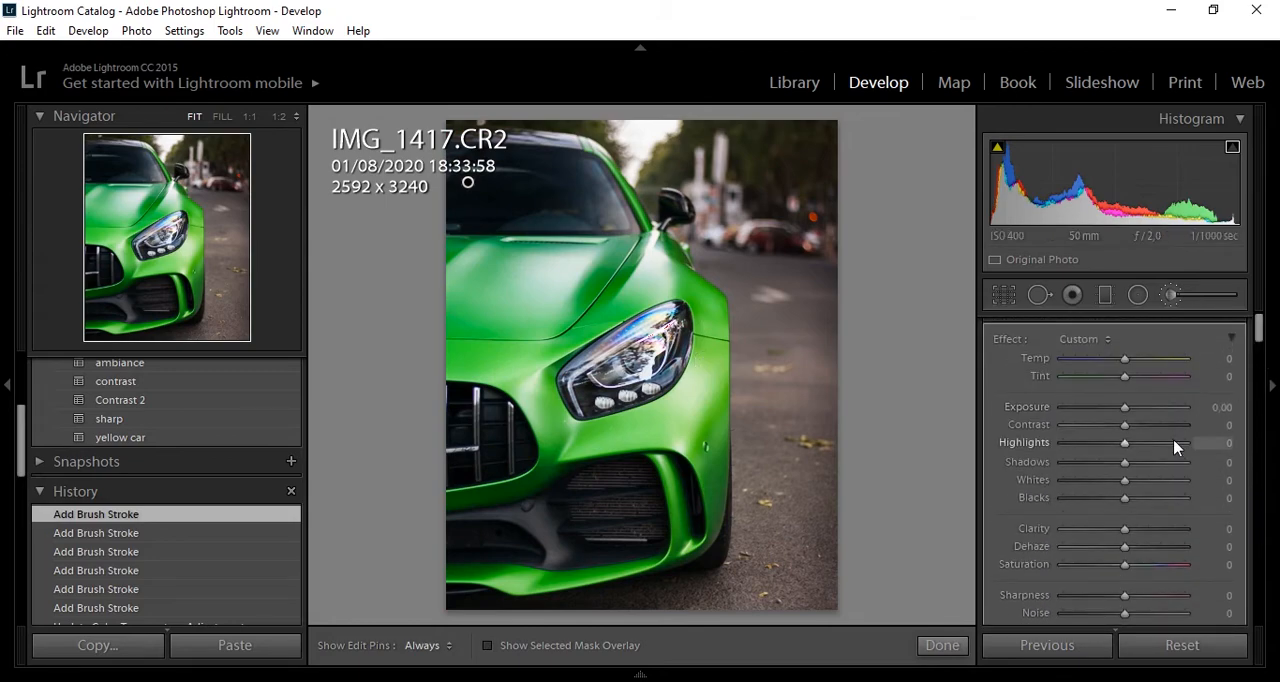
pyautogui.moveTo(1126, 424); pyautogui.dragTo(1133, 467)
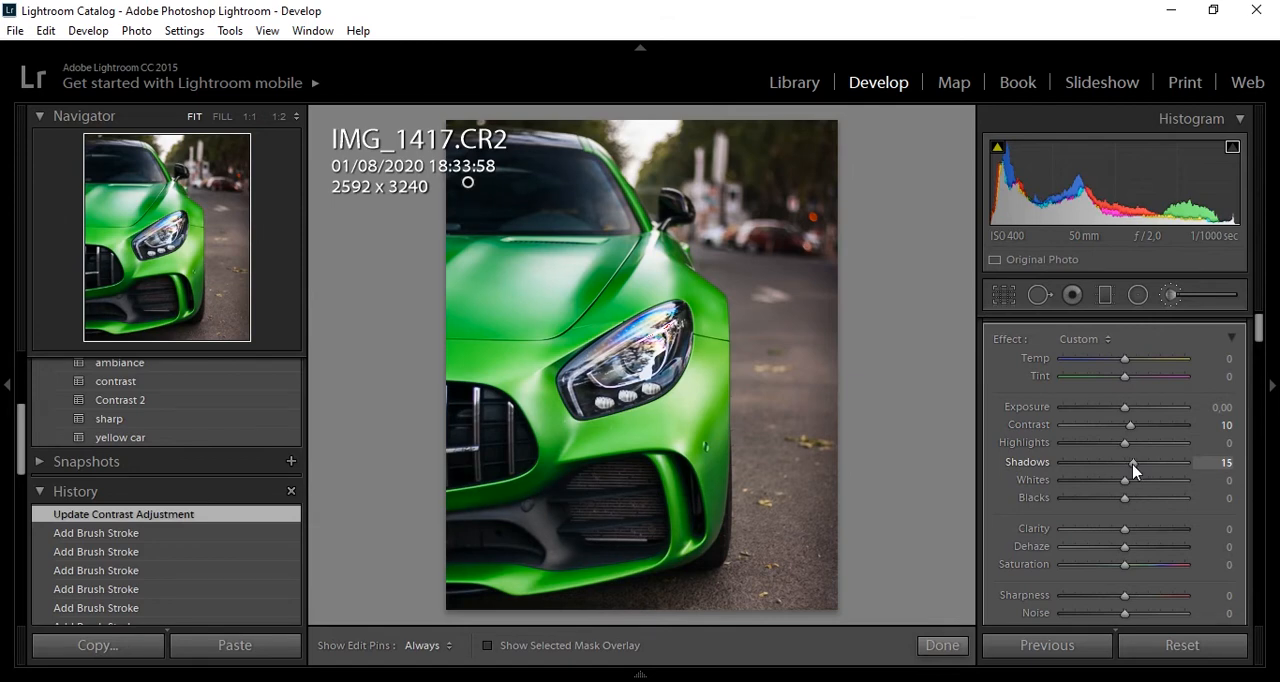
pyautogui.moveTo(1133, 471); pyautogui.dragTo(1133, 469)
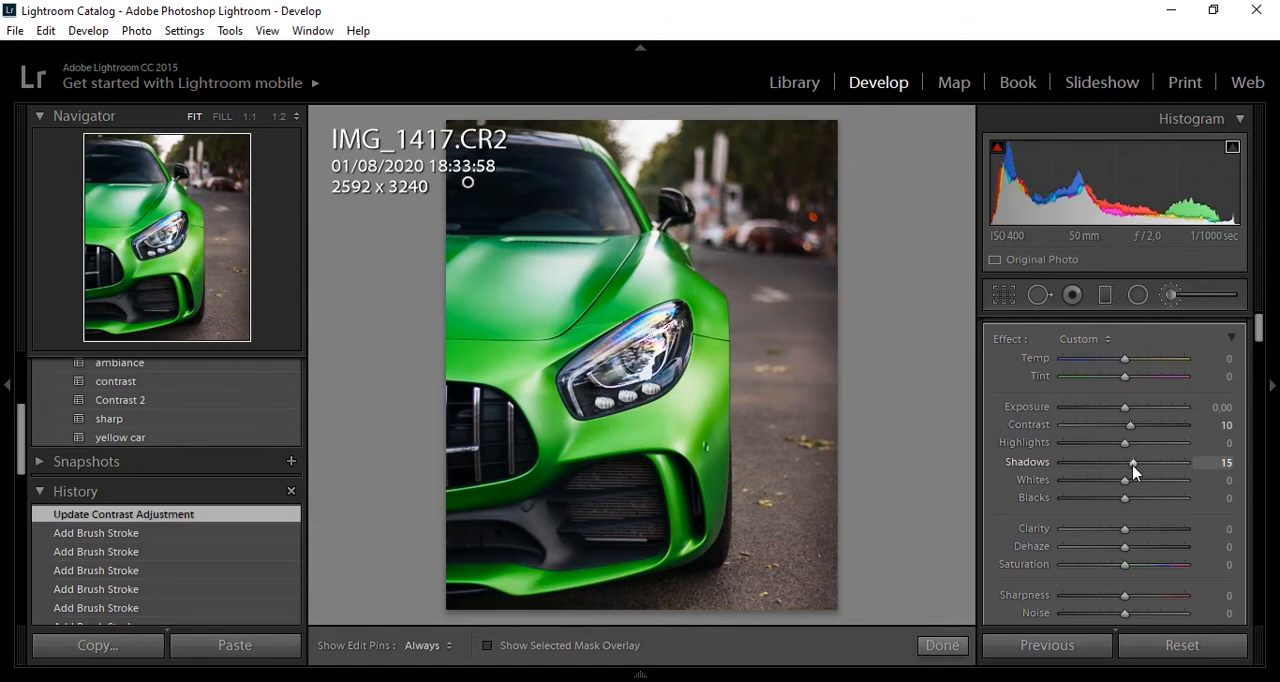
pyautogui.moveTo(1127, 535); pyautogui.dragTo(1134, 536)
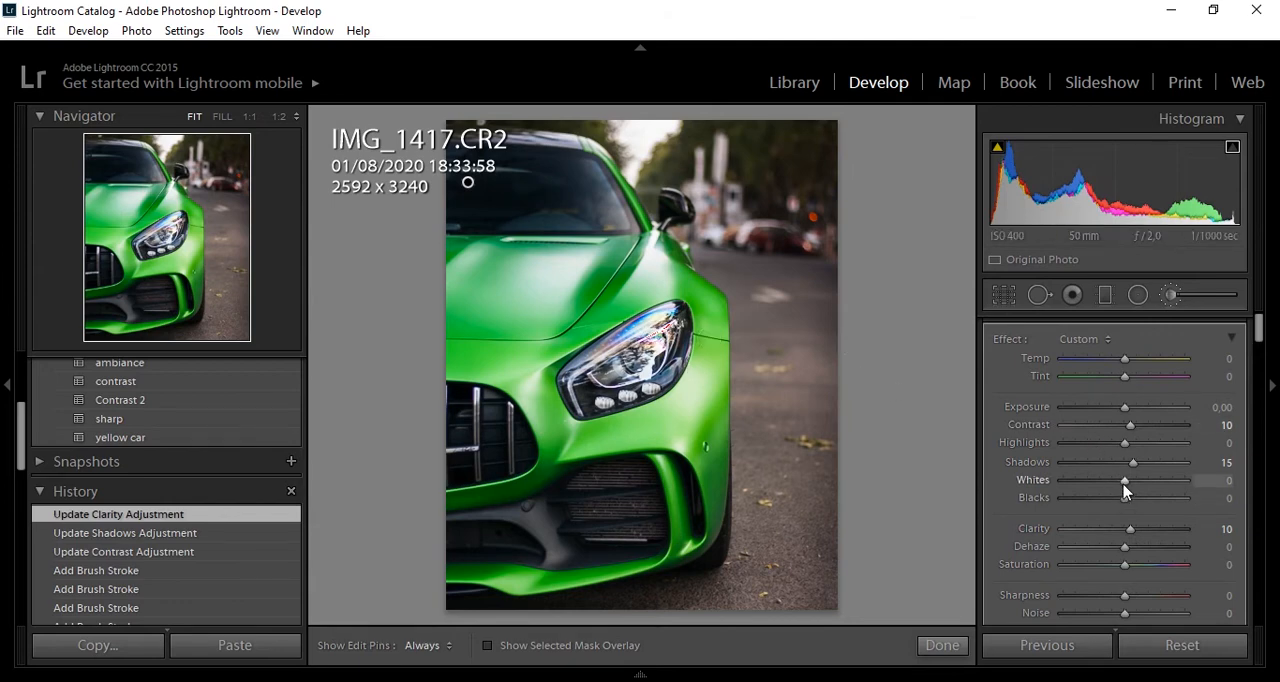
# - Finish the brush adjustment with Whites at −5 and Sharpness at 15, and compare the photo's before and after versions
pyautogui.moveTo(1126, 488); pyautogui.dragTo(1121, 490)
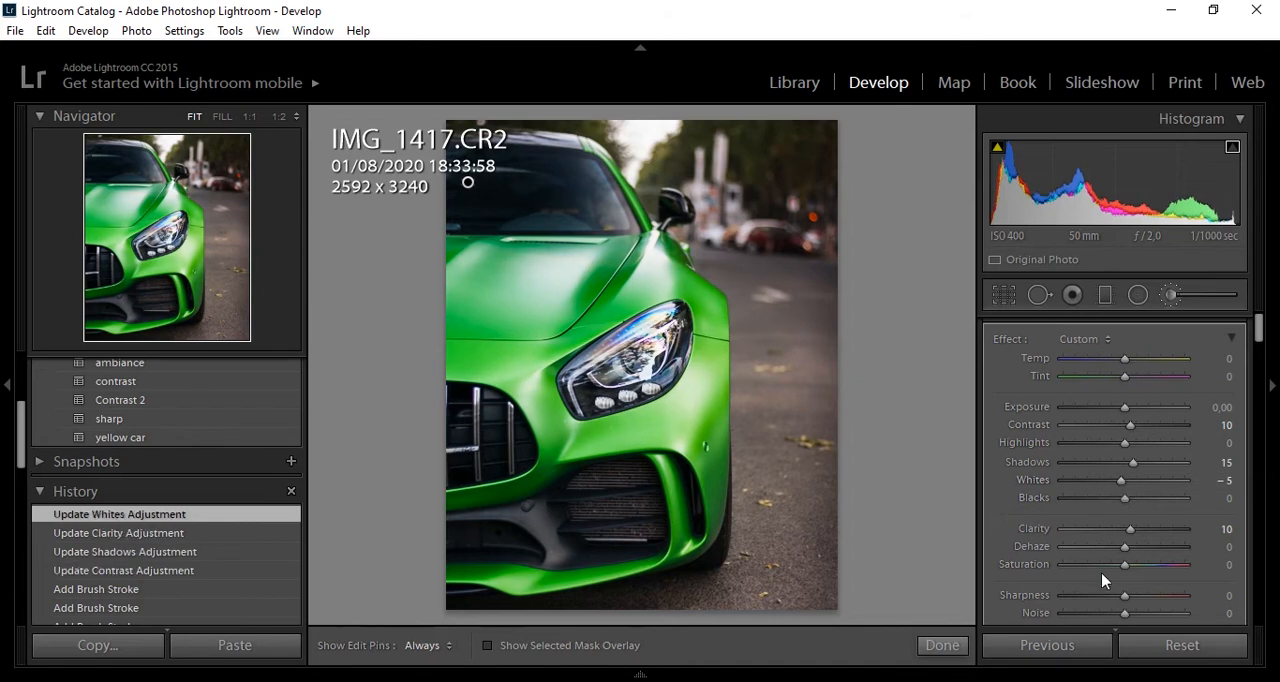
pyautogui.moveTo(1126, 600); pyautogui.dragTo(1136, 603)
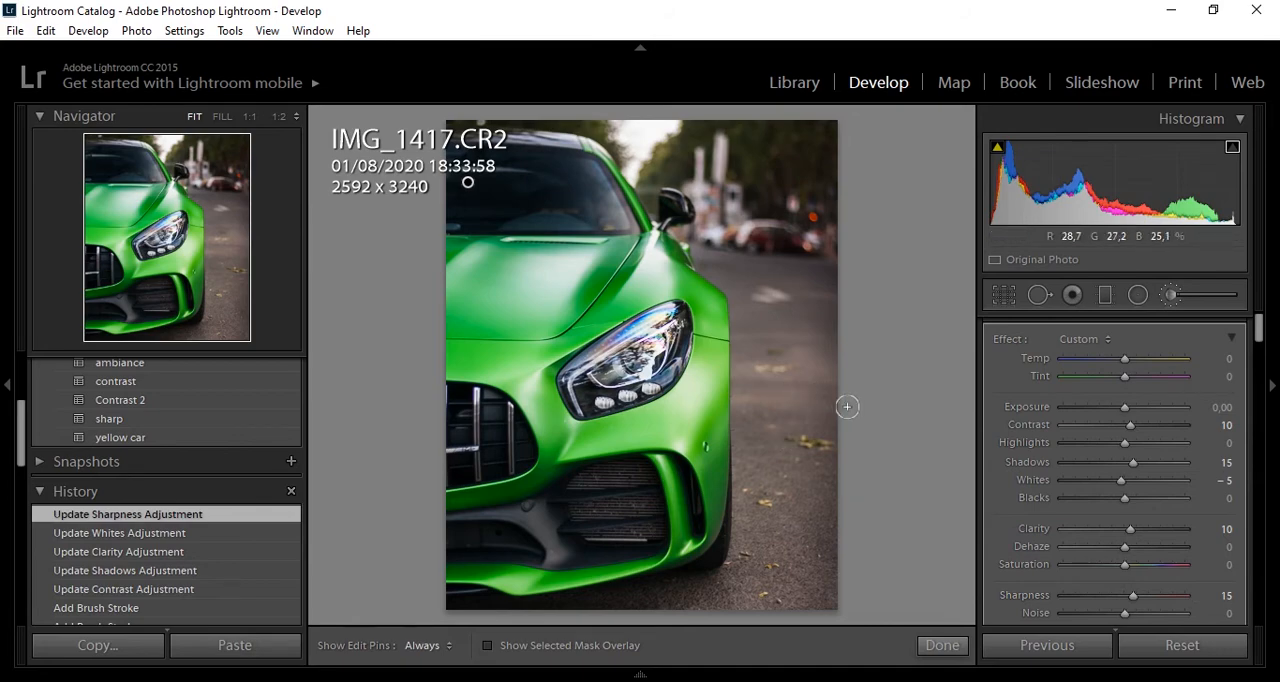
pyautogui.click(942, 646)
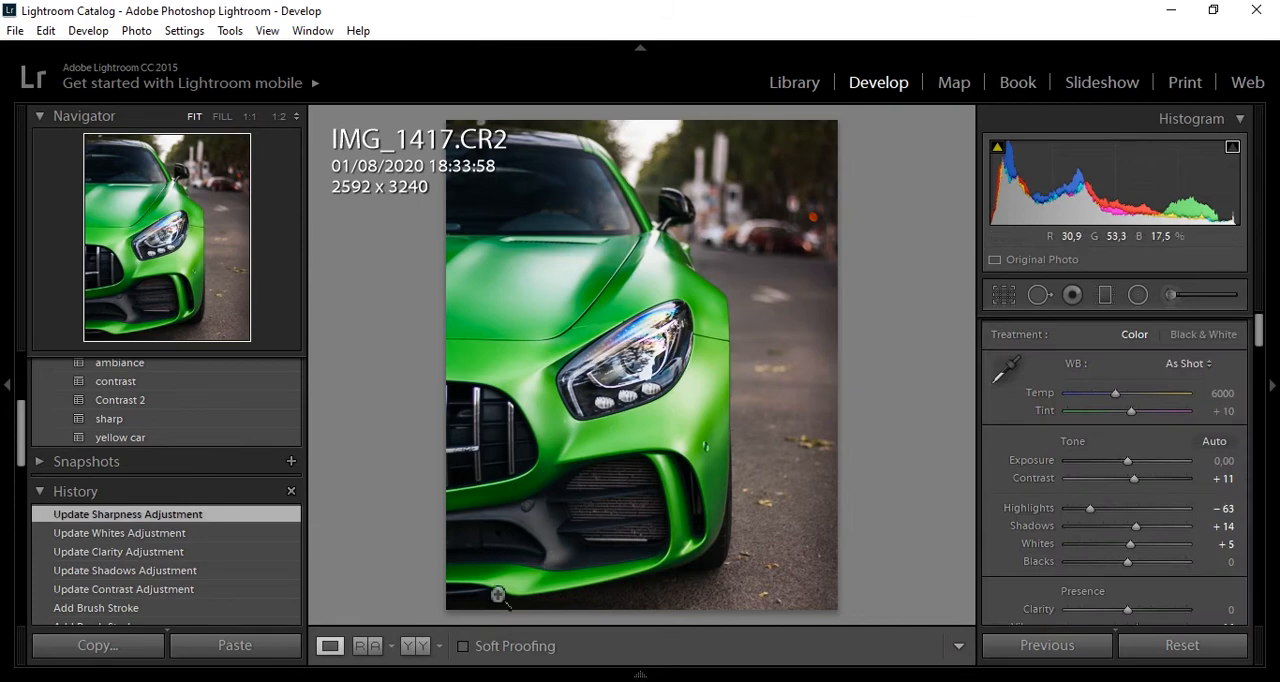
pyautogui.click(422, 646)
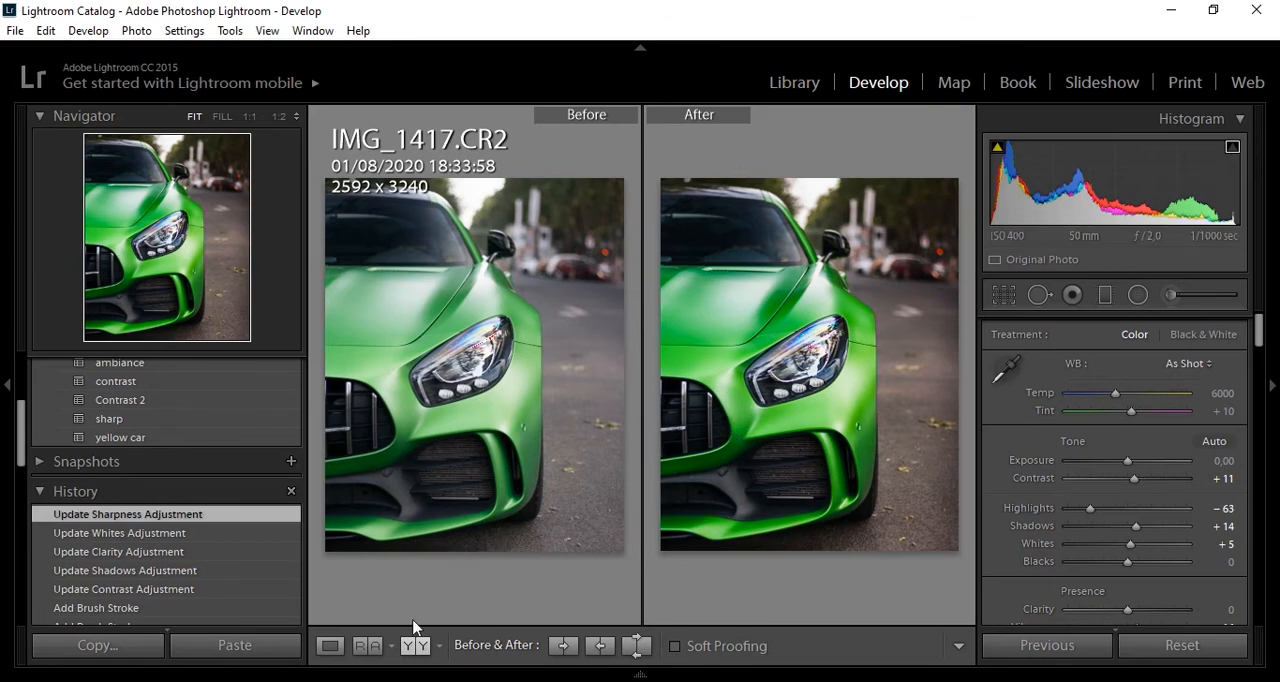
pyautogui.click(330, 645)
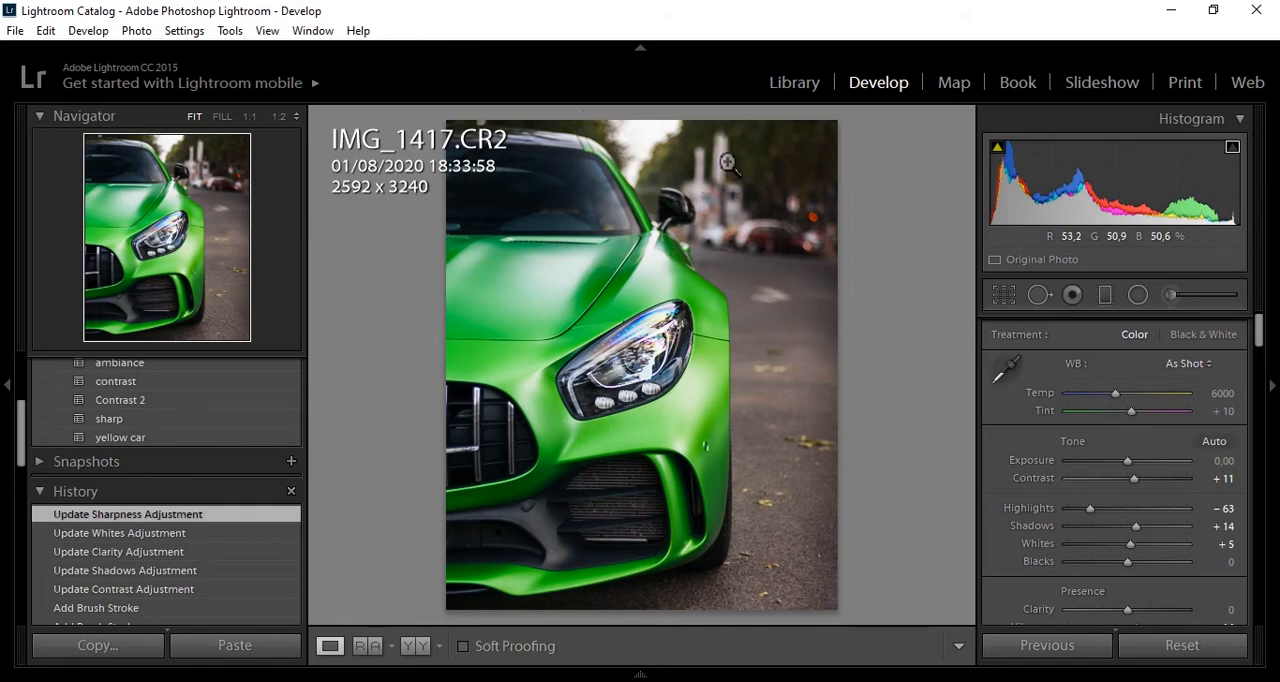
# - Open the edited photo in Photoshop, using the embedded color profile instead of the working space
pyautogui.rightClick(748, 301)
pyautogui.moveTo(790, 305)
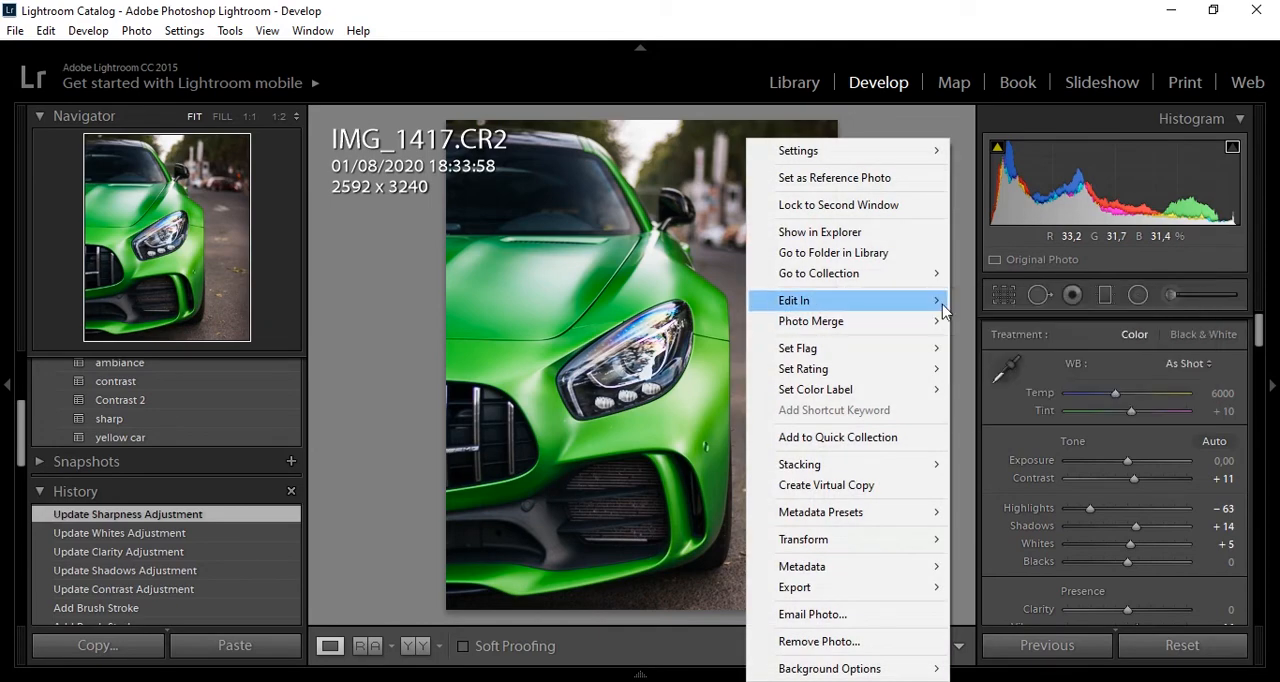
pyautogui.click(976, 301)
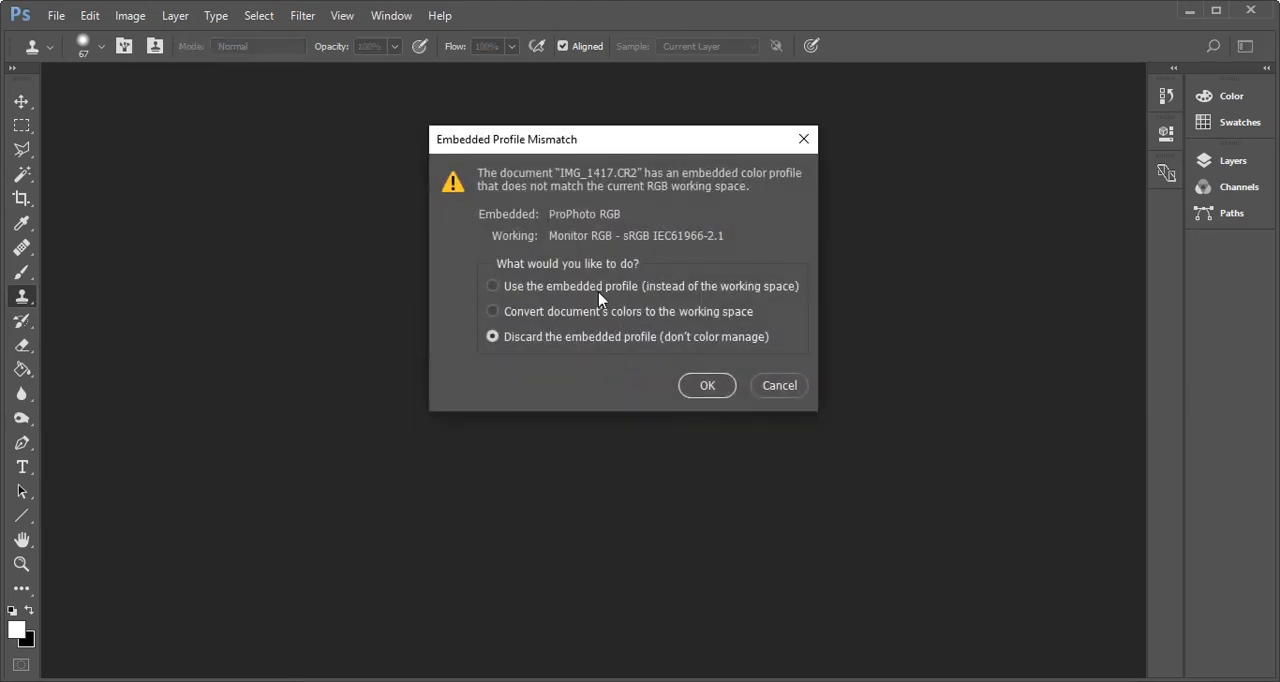
pyautogui.click(601, 291)
pyautogui.click(708, 389)
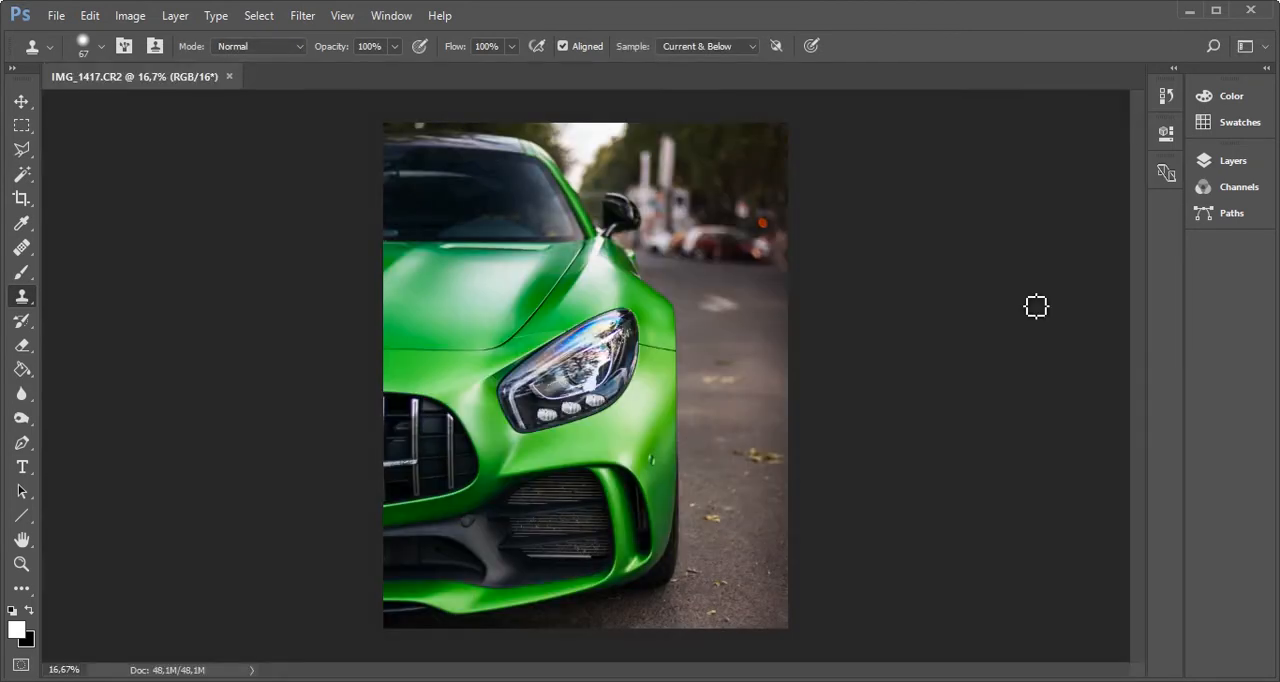
# - Expand the collapsed panels to show the layers, and duplicate the Background layer as "Background copy"
pyautogui.click(1165, 82)
pyautogui.click(1169, 79)
pyautogui.click(1267, 69)
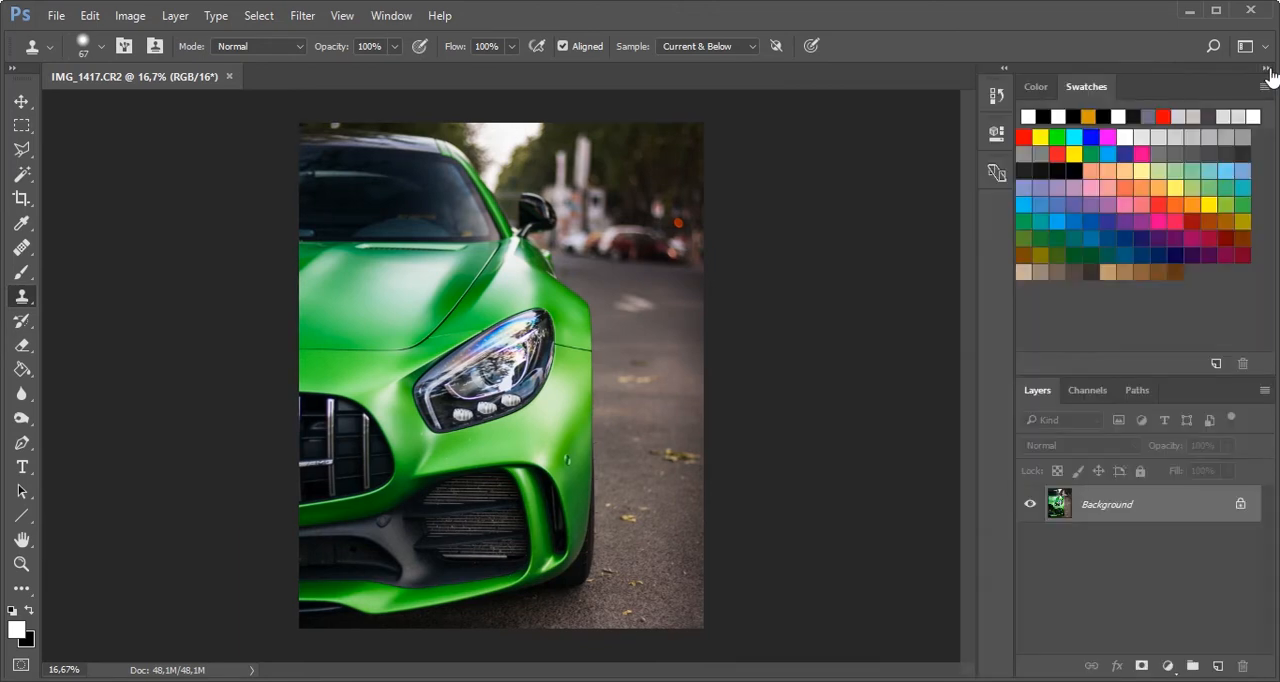
pyautogui.rightClick(1123, 514)
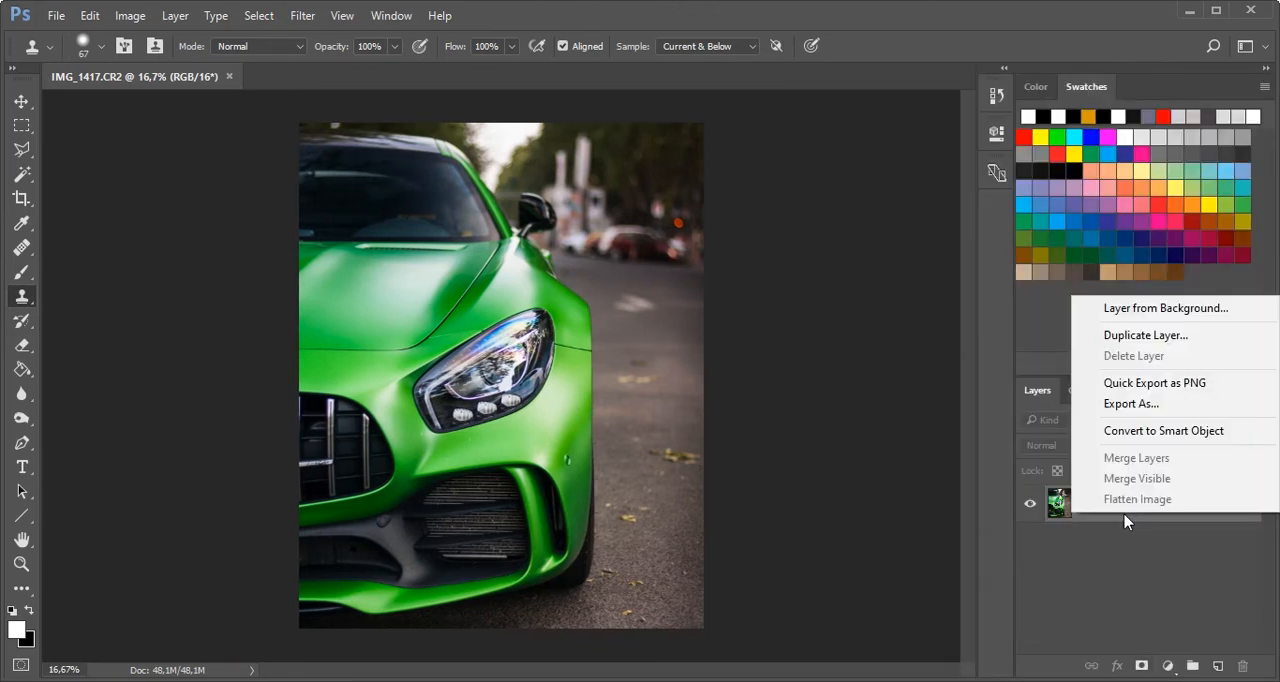
pyautogui.click(1130, 336)
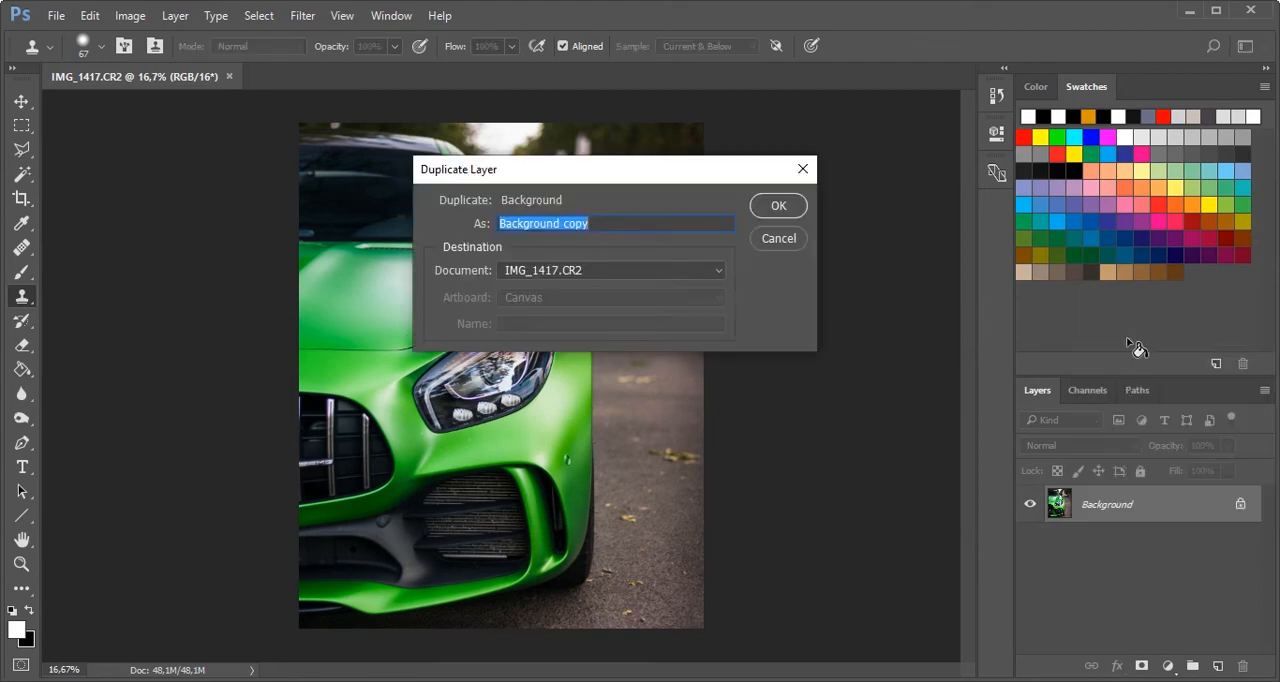
pyautogui.click(773, 208)
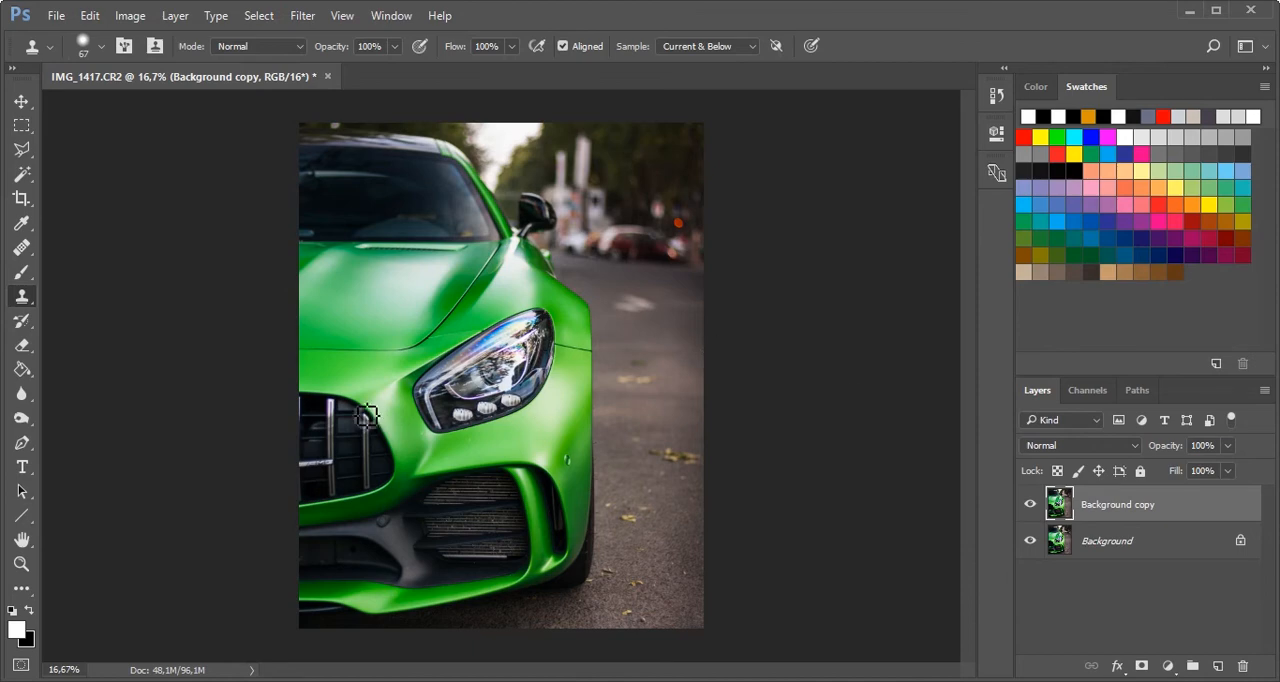
# - Activate the Healing Brush and set its hardness to 18% for retouching the road beside the car
pyautogui.click(23, 250)
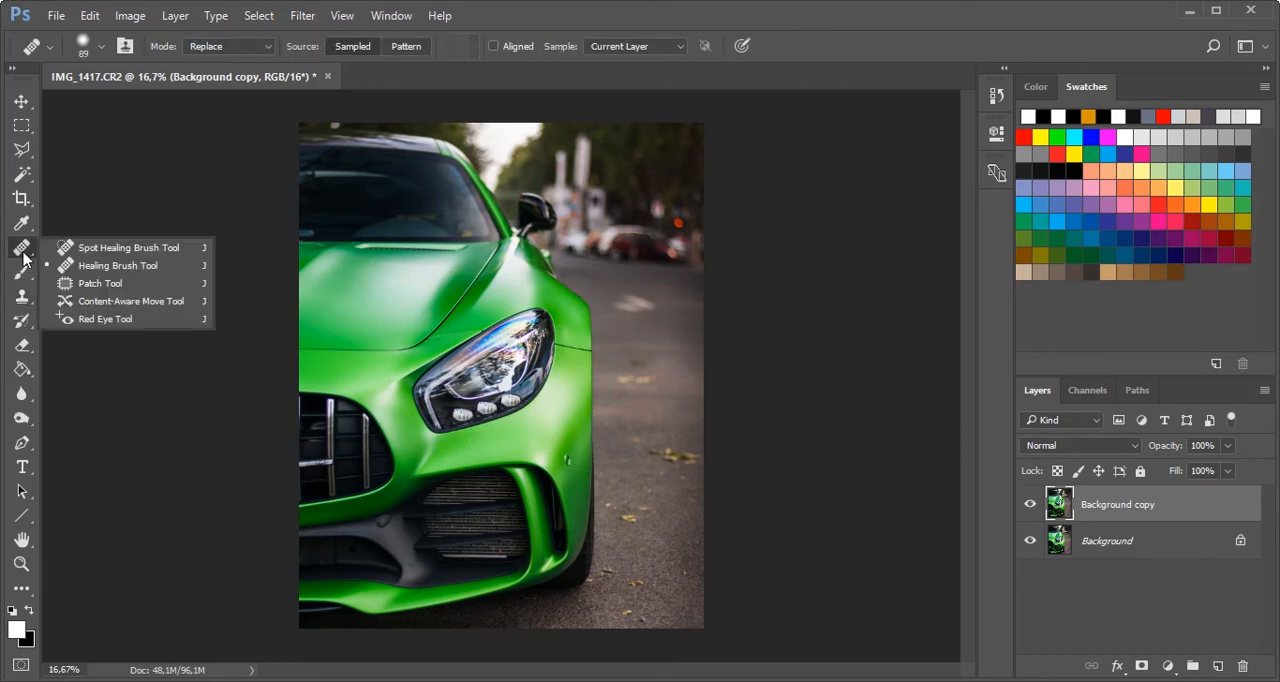
pyautogui.click(118, 268)
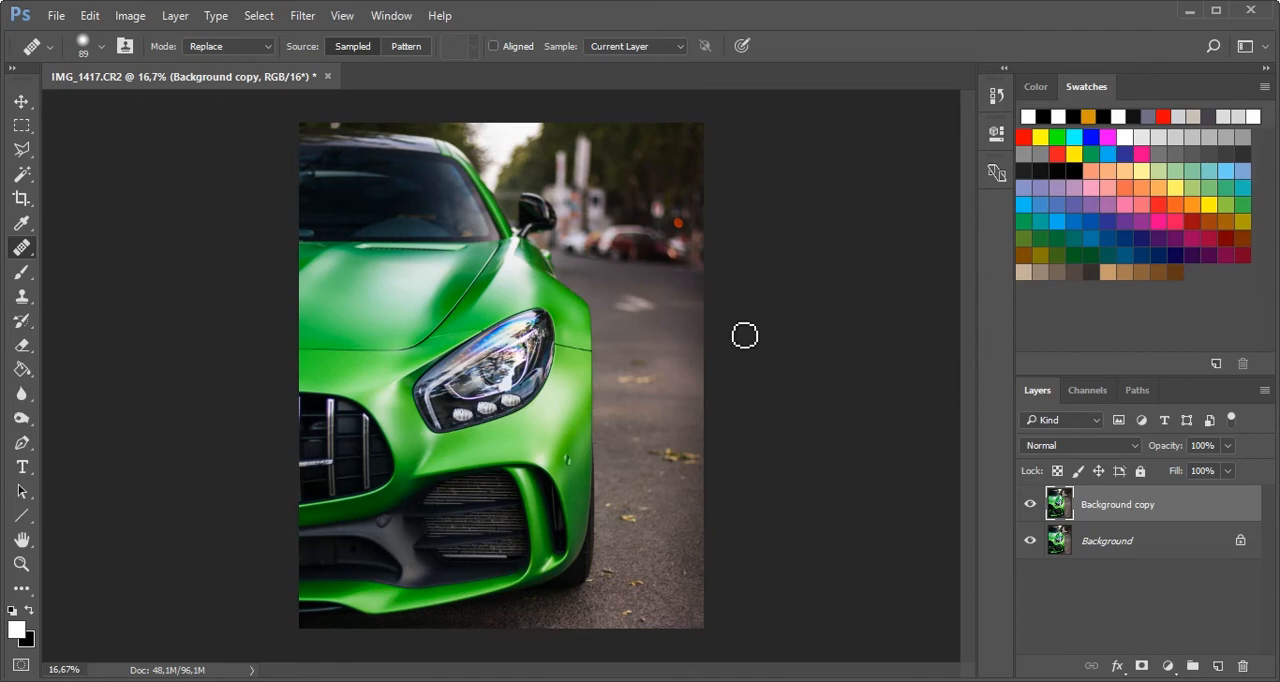
pyautogui.hotkey('ctrl', '+')
pyautogui.hotkey('ctrl', '+')
pyautogui.hotkey('ctrl', '+')
pyautogui.hscroll(5, 731, 323)
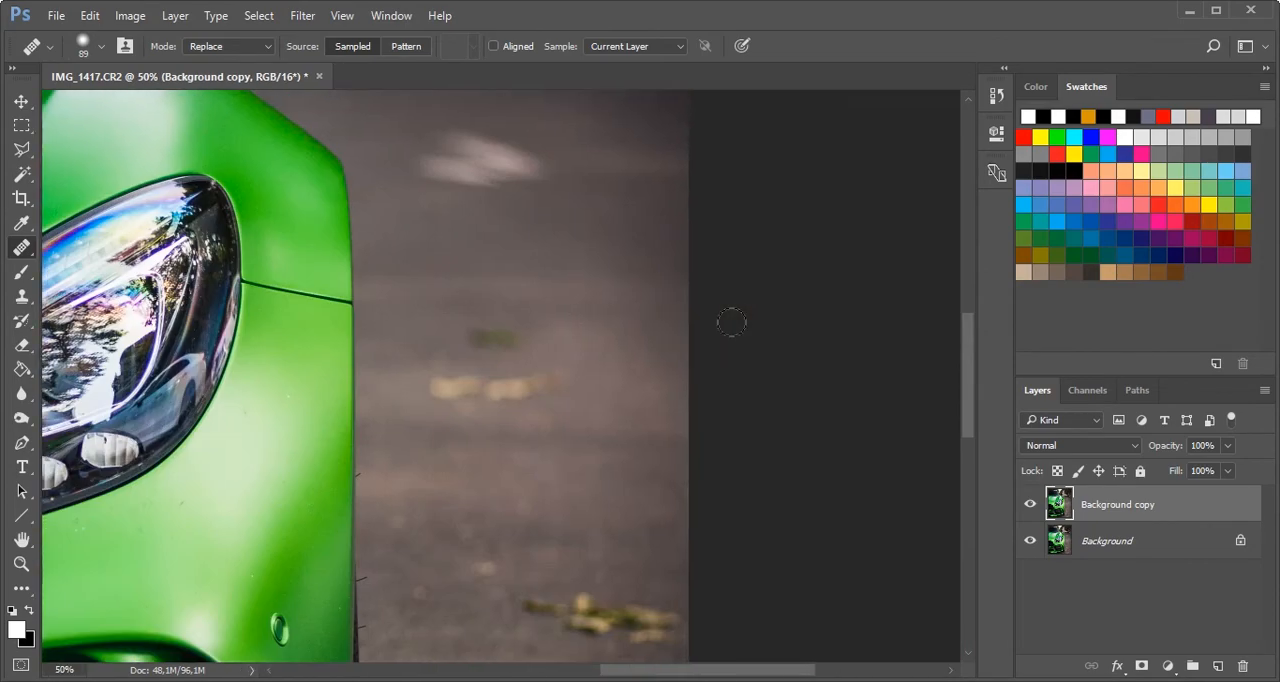
pyautogui.scroll(2, 732, 322)
pyautogui.scroll(3, 732, 322)
pyautogui.hotkey('ctrl', '+')
pyautogui.hotkey('ctrl', '+')
pyautogui.hotkey('ctrl', '+')
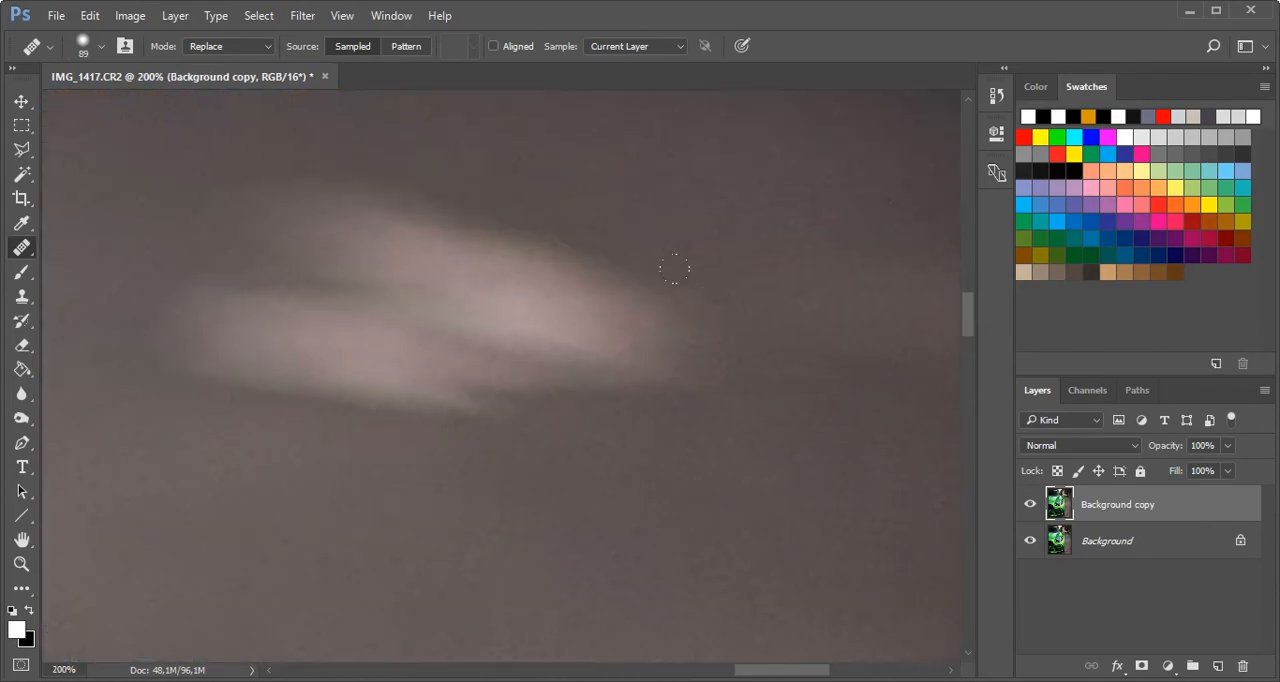
pyautogui.hotkey('ctrl', '-')
pyautogui.hotkey('ctrl', '-')
pyautogui.hotkey('ctrl', '-')
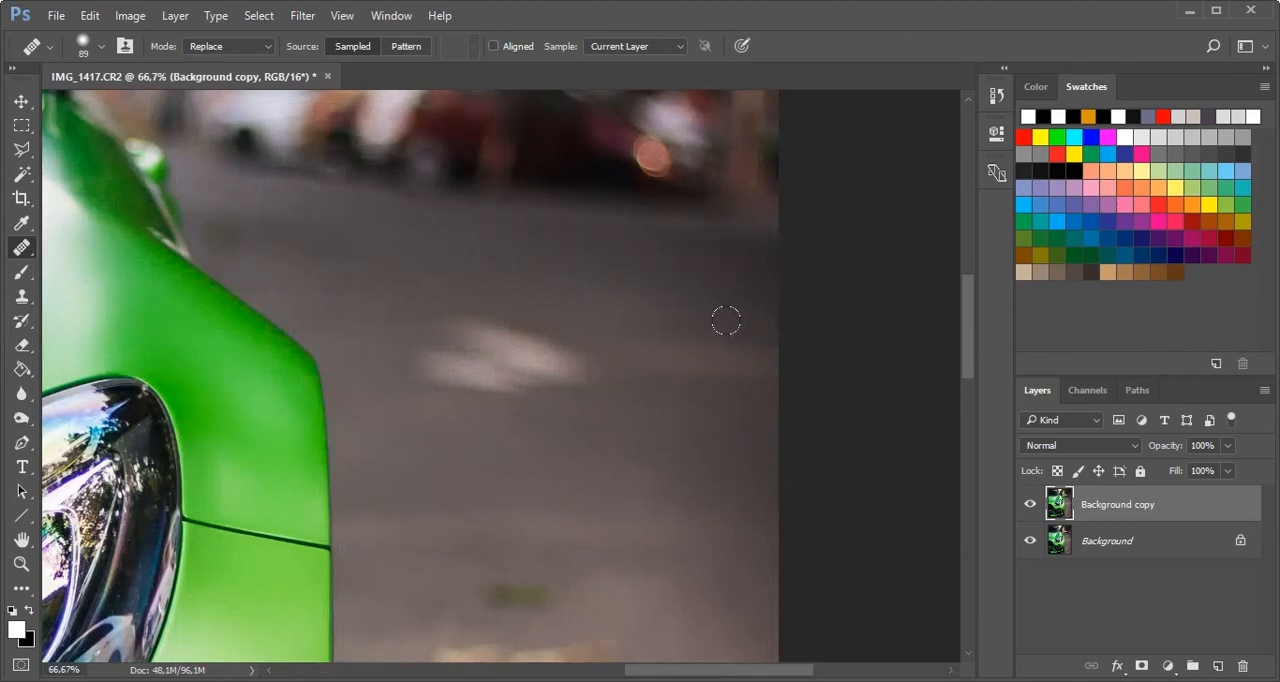
pyautogui.rightClick(441, 316)
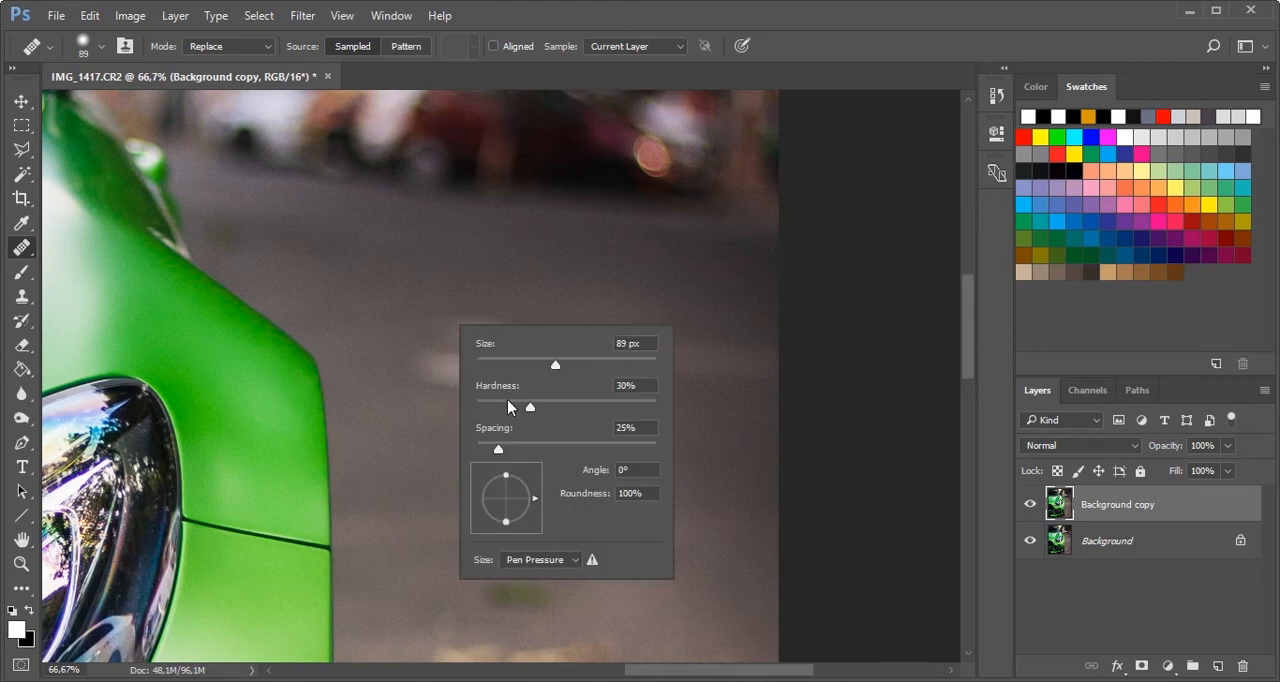
pyautogui.click(509, 404)
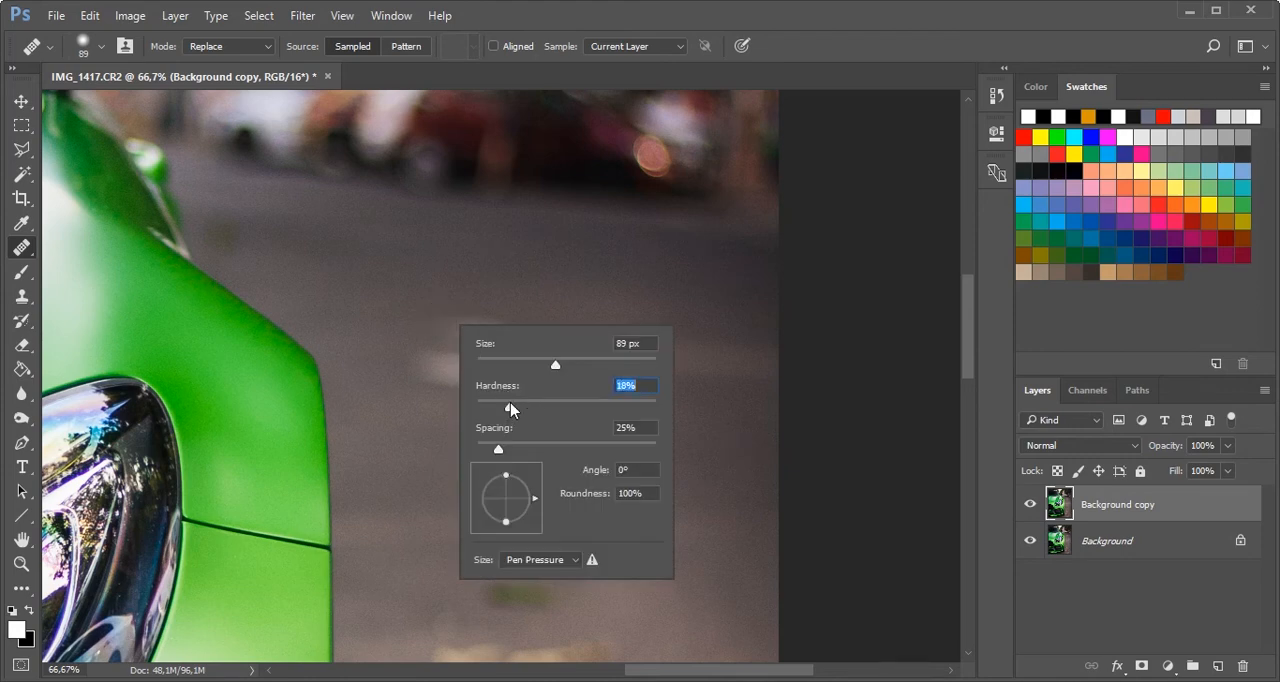
# - Heal away the blurry white mark on the road, sampling clean asphalt around it
pyautogui.click(394, 297)
pyautogui.moveTo(438, 319); pyautogui.dragTo(561, 352)
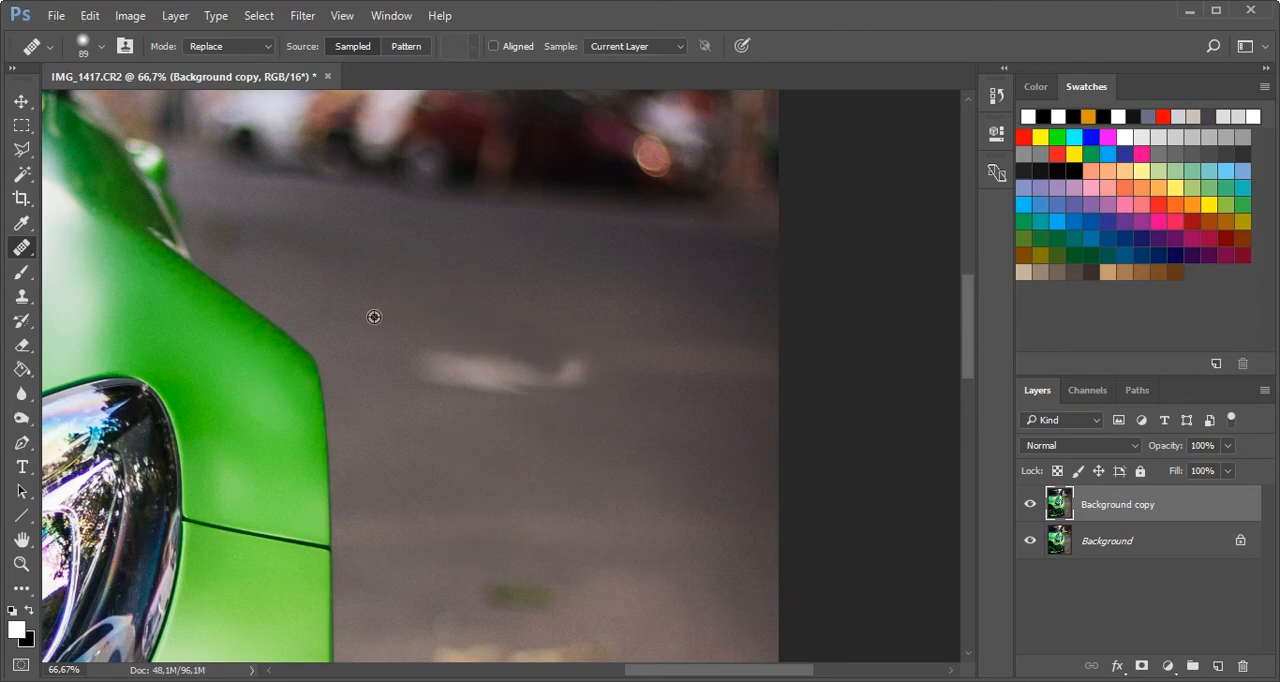
pyautogui.keyDown('alt'); pyautogui.click(375, 317); pyautogui.keyUp('alt')
pyautogui.moveTo(419, 350); pyautogui.dragTo(472, 368)
pyautogui.keyDown('alt'); pyautogui.click(386, 317); pyautogui.keyUp('alt')
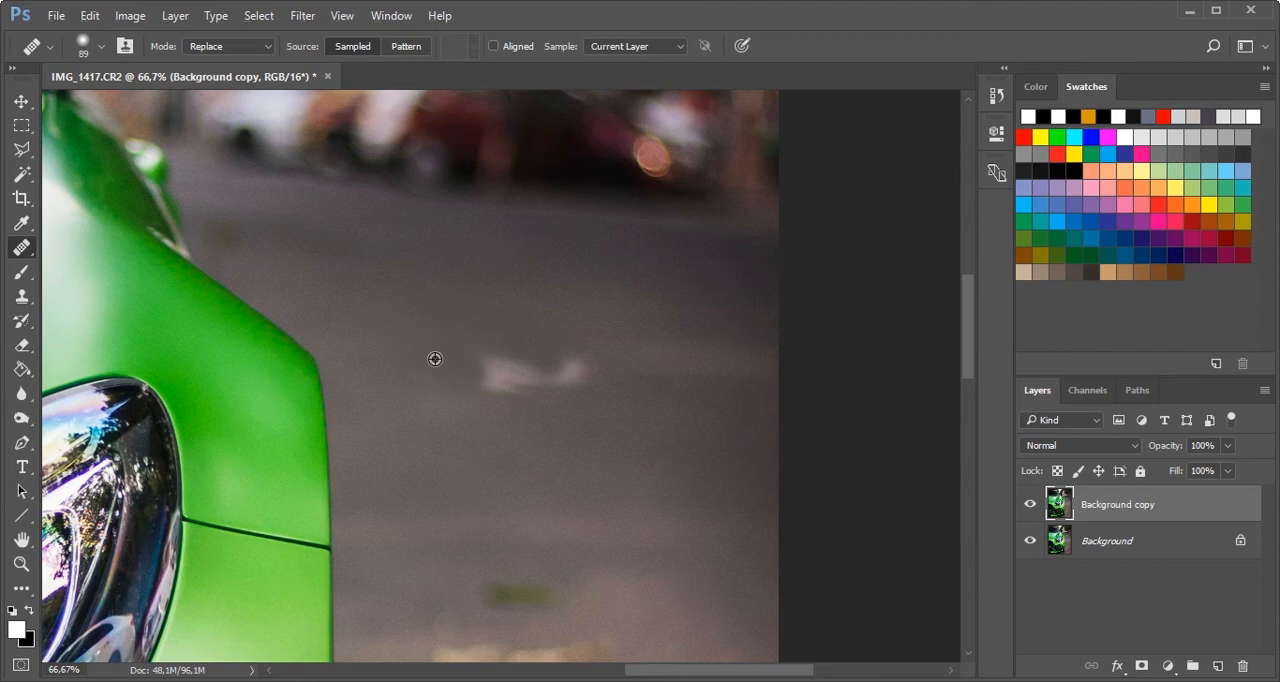
pyautogui.moveTo(486, 365)
pyautogui.mouseDown()
pyautogui.moveTo(563, 361)
pyautogui.moveTo(529, 366)
pyautogui.mouseUp()
pyautogui.keyDown('alt'); pyautogui.click(497, 343); pyautogui.keyUp('alt')
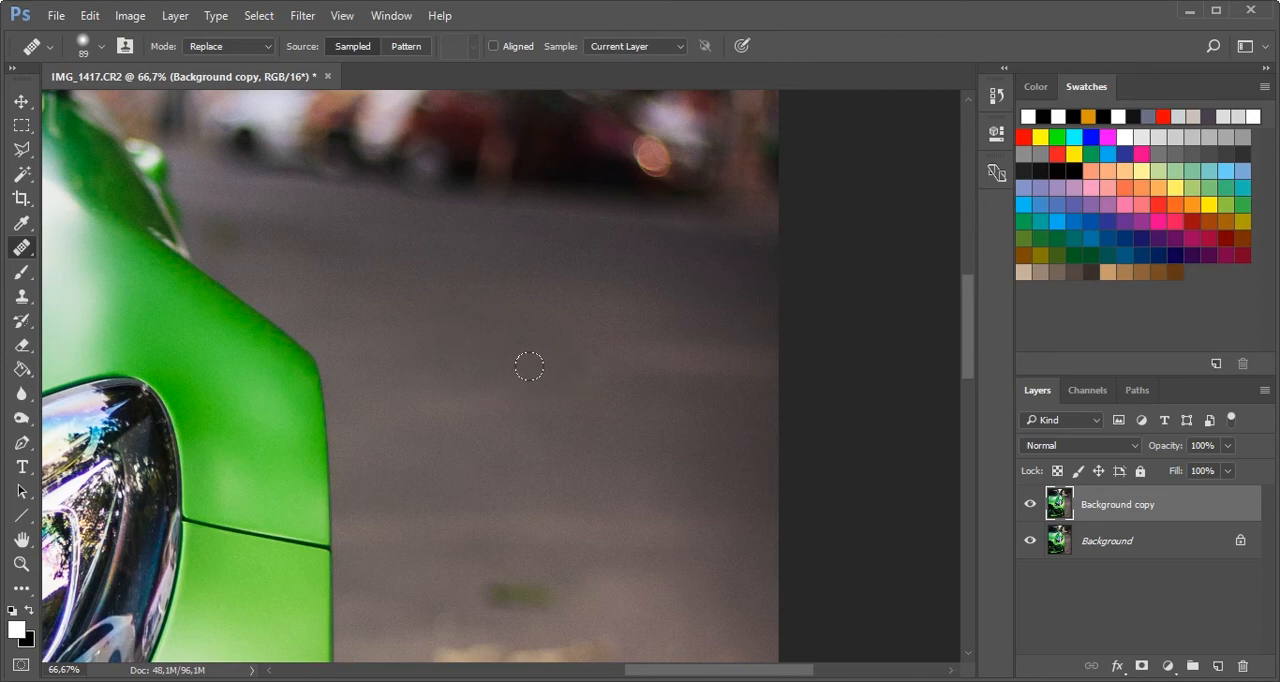
# - Even out the retouched asphalt near the fender with another short healing stroke and check the whole photo
pyautogui.scroll(-1, 529, 366)
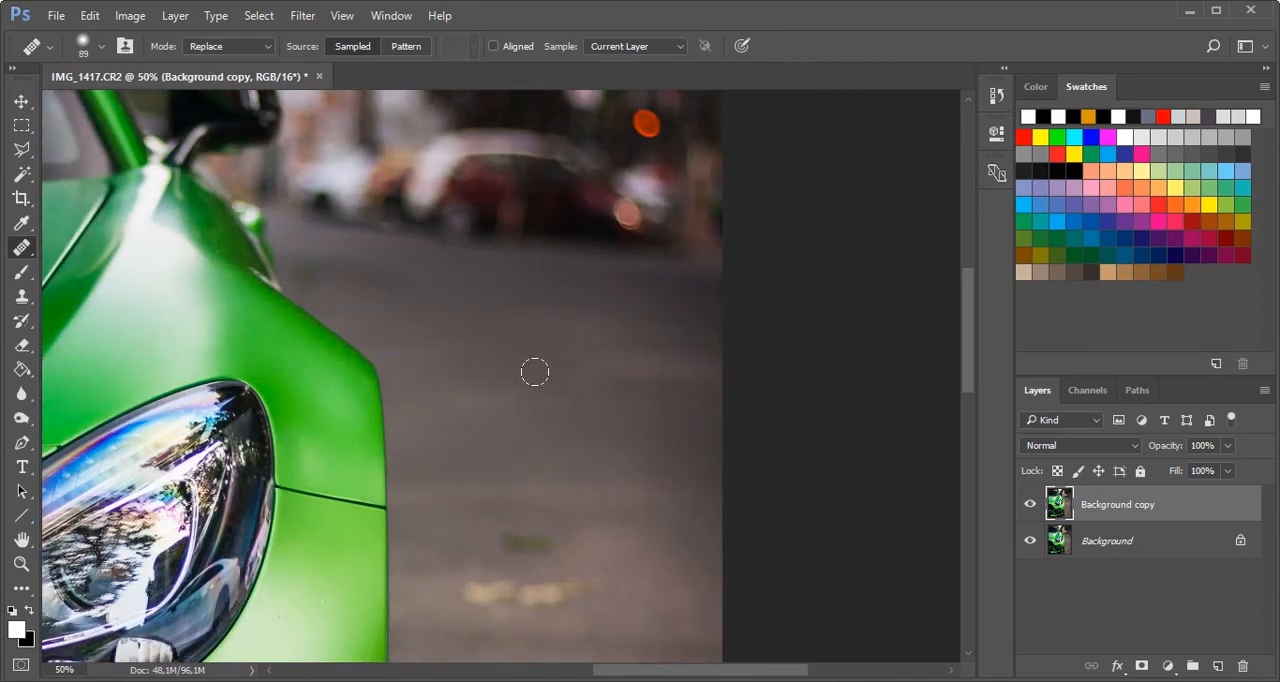
pyautogui.keyDown('alt'); pyautogui.click(480, 344); pyautogui.keyUp('alt')
pyautogui.moveTo(452, 365)
pyautogui.mouseDown()
pyautogui.moveTo(442, 361)
pyautogui.moveTo(471, 360)
pyautogui.mouseUp()
pyautogui.scroll(-1, 476, 365)
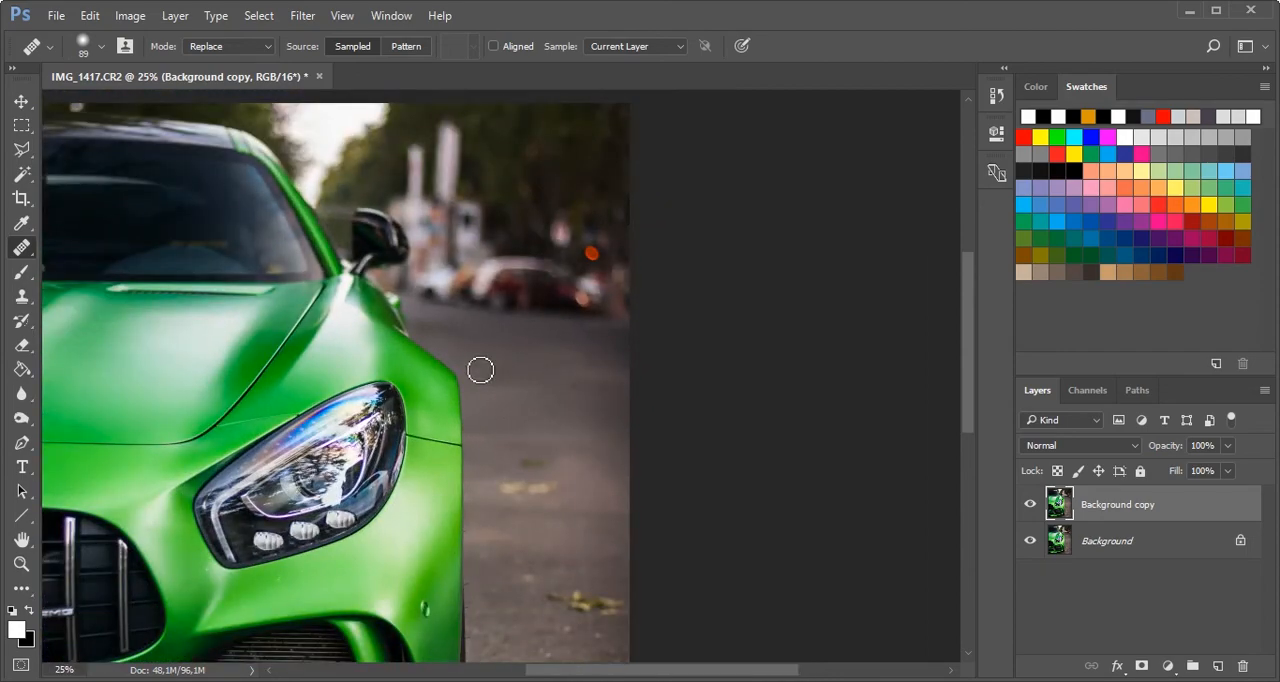
pyautogui.scroll(-1, 480, 370)
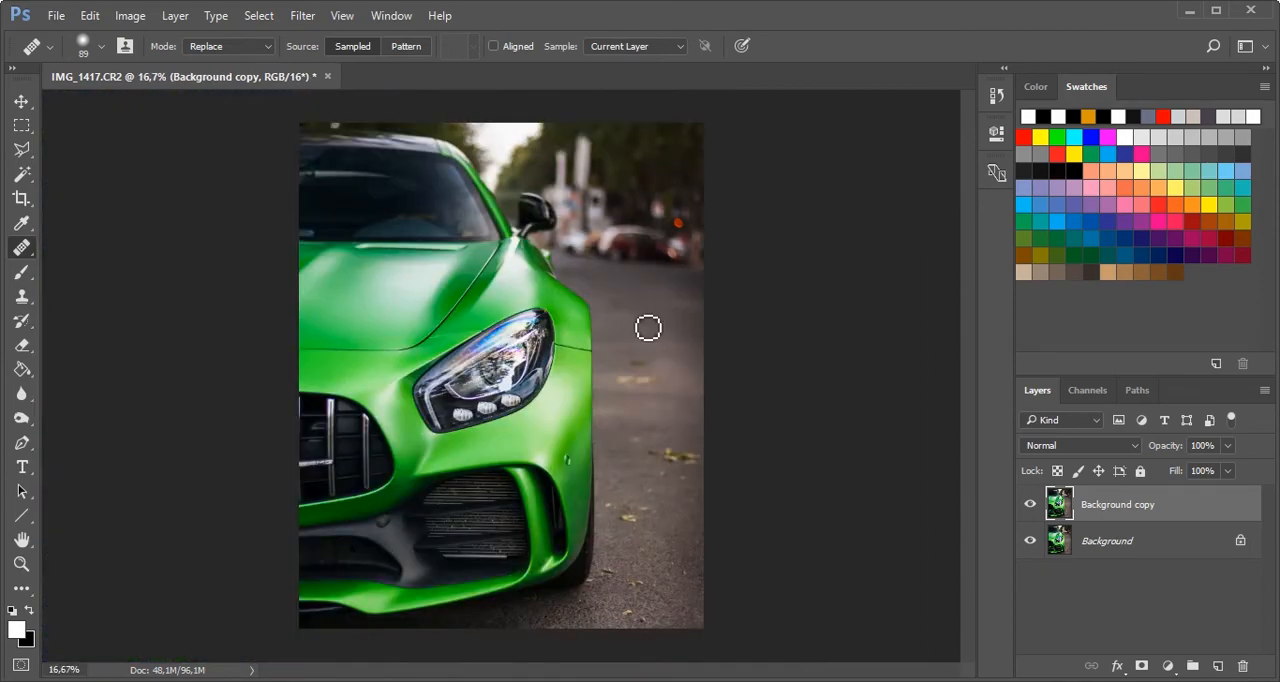
# - Soften the Healing Brush slightly by lowering its hardness
pyautogui.scroll(2, 670, 330)
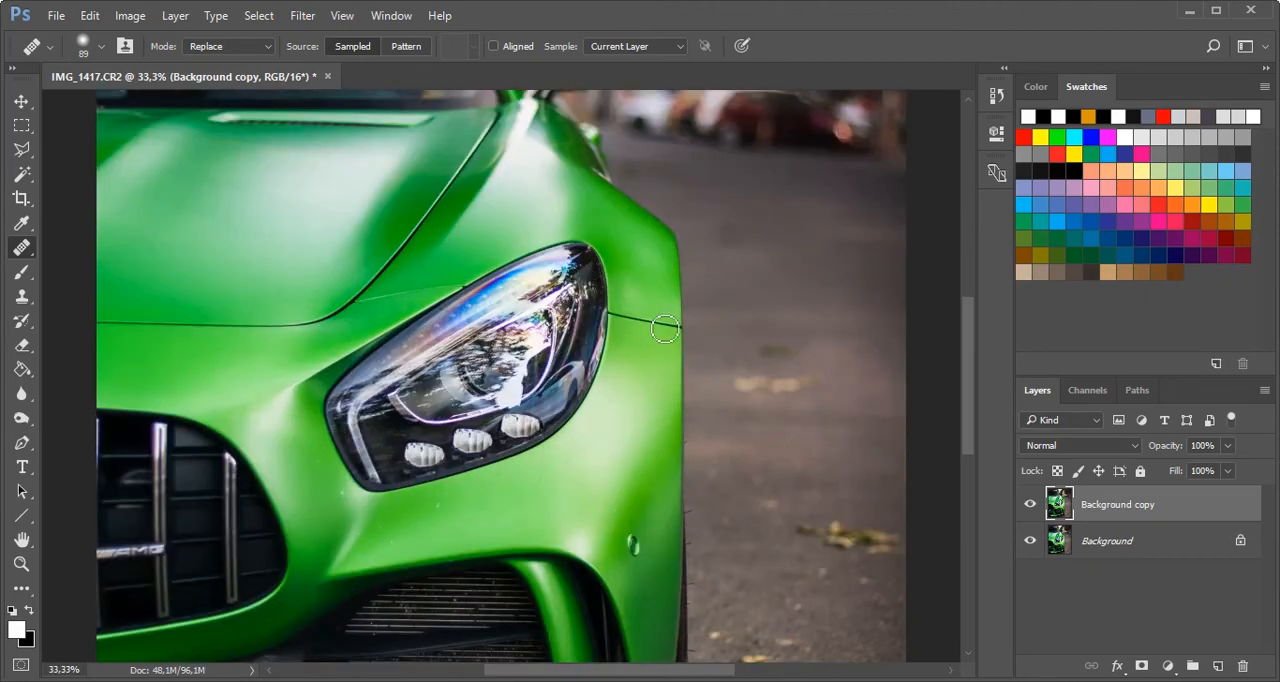
pyautogui.scroll(1, 665, 328)
pyautogui.scroll(3, 657, 320)
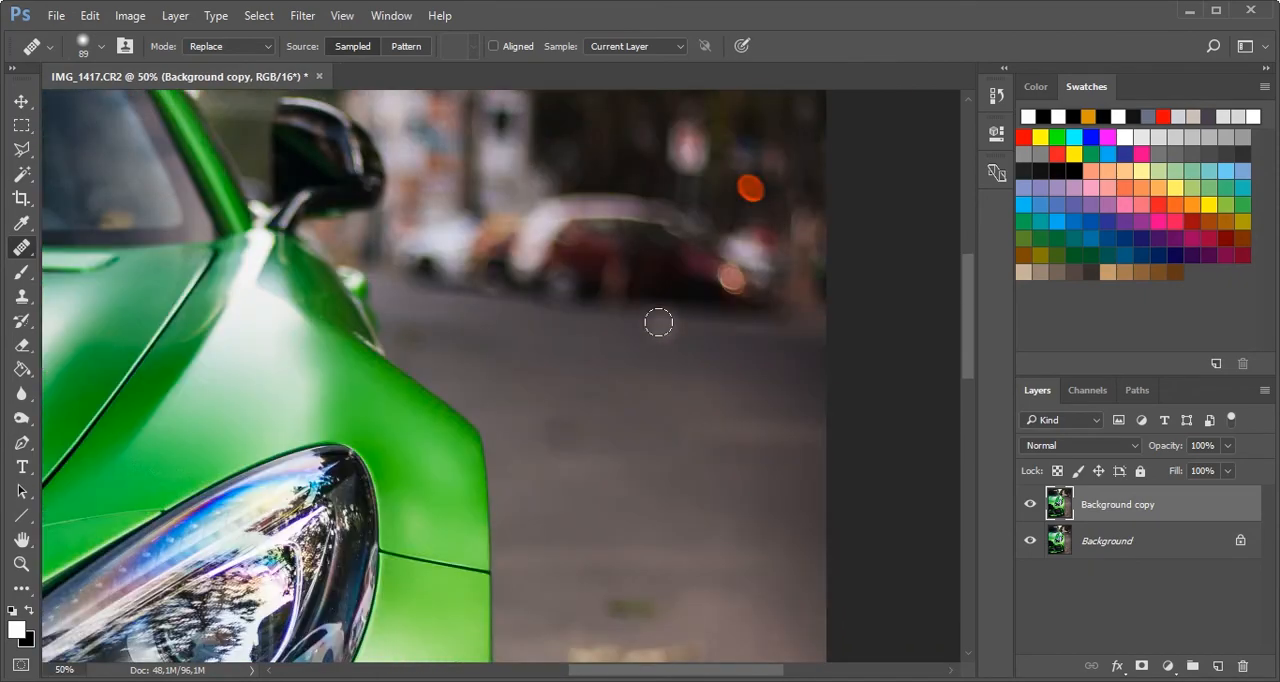
pyautogui.rightClick(577, 404)
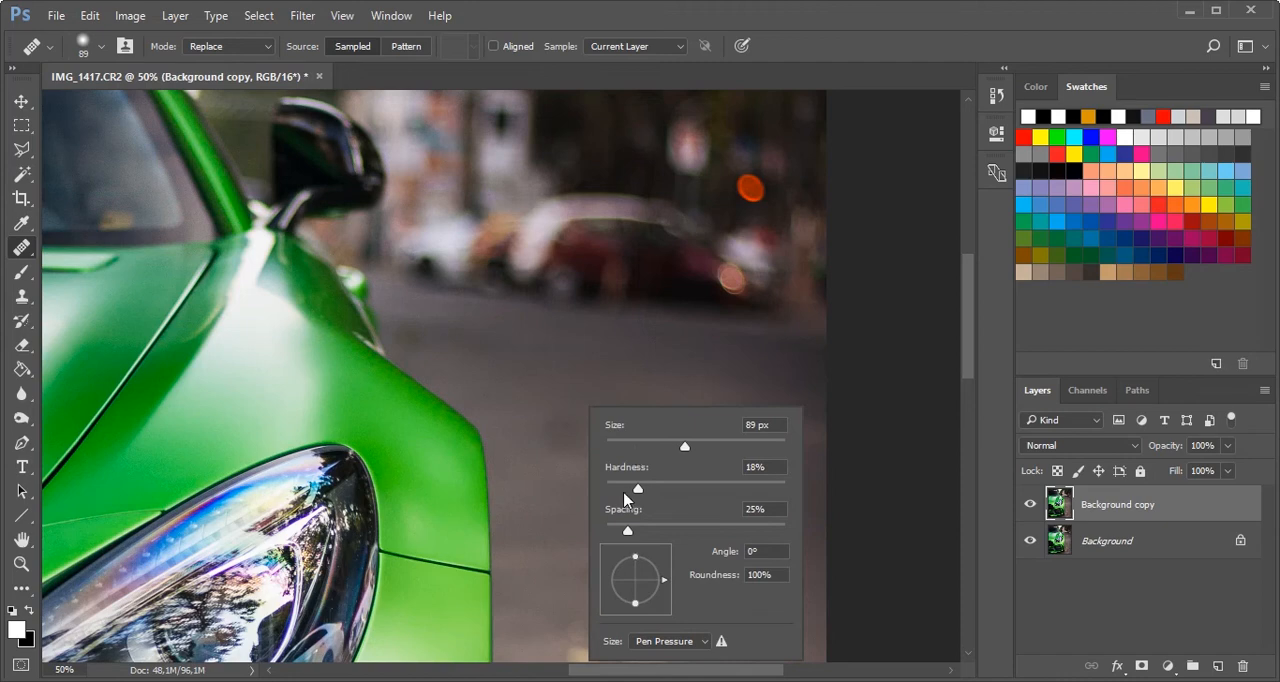
pyautogui.moveTo(638, 489); pyautogui.dragTo(623, 489)
pyautogui.press('Return')
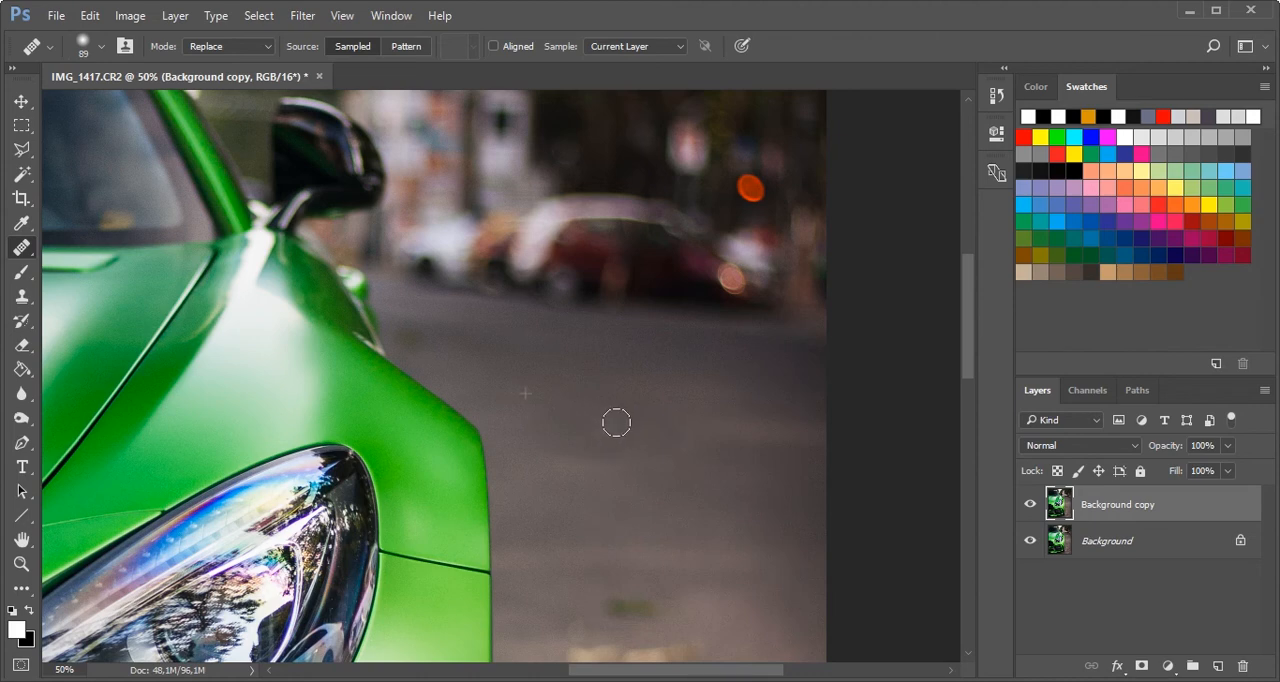
# - Try the Patch tool on the retouched road area by outlining it, and clear the selection
pyautogui.rightClick(22, 248)
pyautogui.click(84, 282)
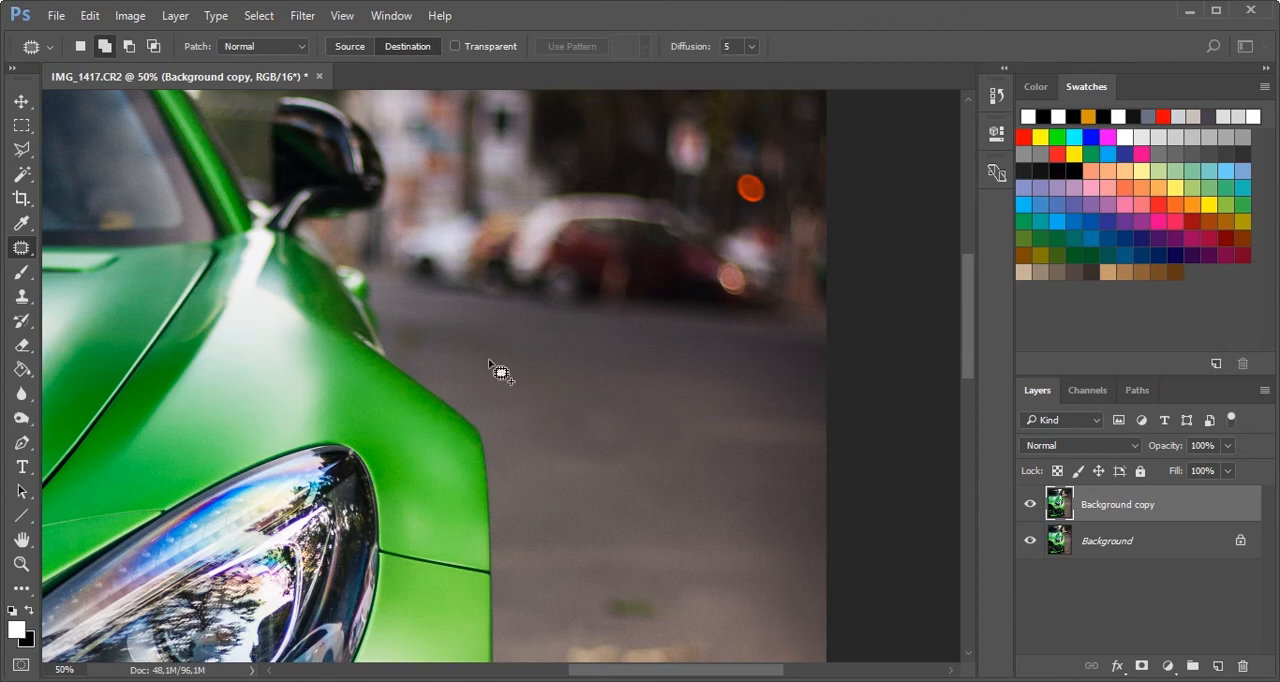
pyautogui.moveTo(488, 358)
pyautogui.mouseDown()
pyautogui.moveTo(528, 357)
pyautogui.moveTo(565, 380)
pyautogui.moveTo(520, 406)
pyautogui.moveTo(477, 396)
pyautogui.moveTo(589, 448)
pyautogui.mouseUp()
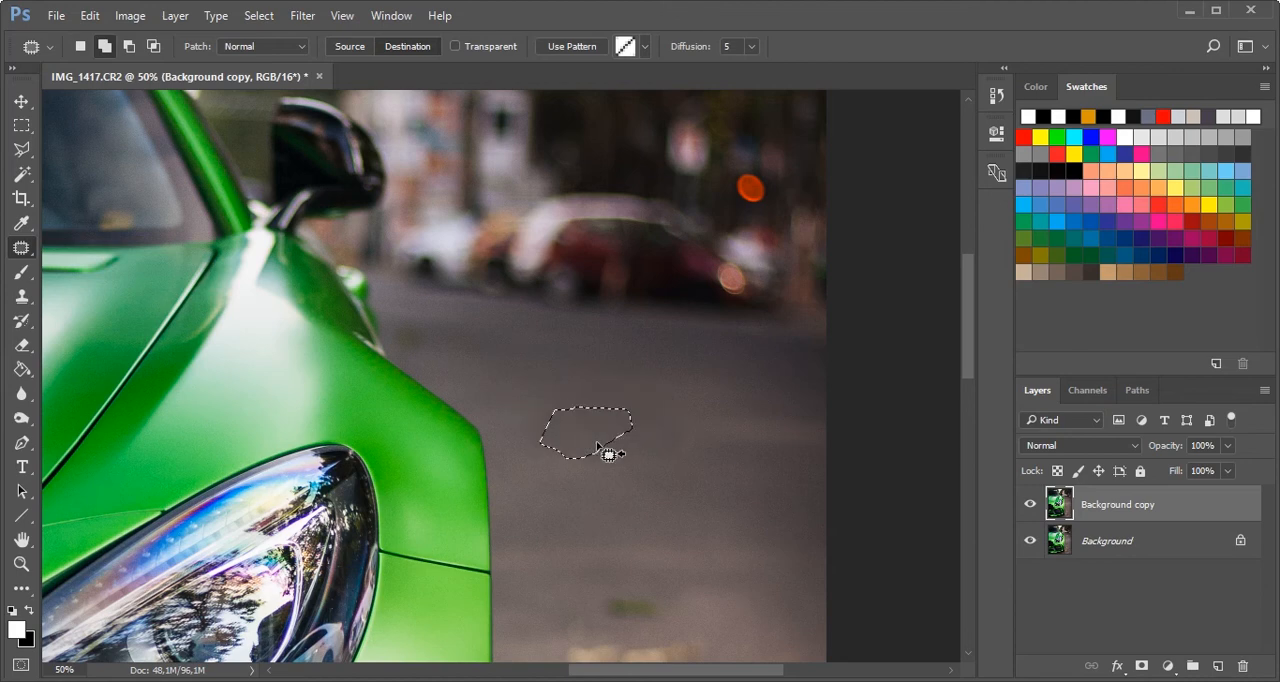
pyautogui.hotkey('ctrl', 'd')
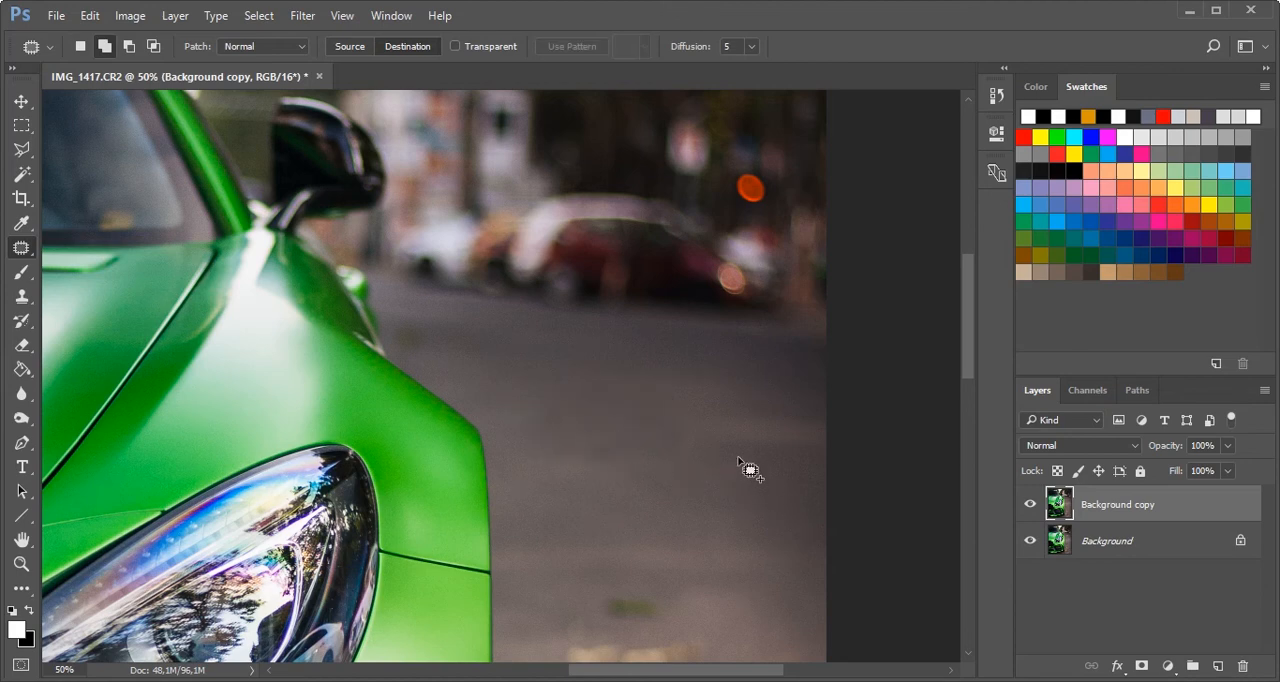
pyautogui.moveTo(621, 377)
pyautogui.mouseDown()
pyautogui.moveTo(715, 389)
pyautogui.moveTo(701, 407)
pyautogui.moveTo(605, 407)
pyautogui.moveTo(641, 411)
pyautogui.moveTo(581, 452)
pyautogui.mouseUp()
pyautogui.hotkey('ctrl', 'd')
pyautogui.hotkey('ctrl', '-')
pyautogui.hotkey('ctrl', '-')
pyautogui.hotkey('ctrl', '-')
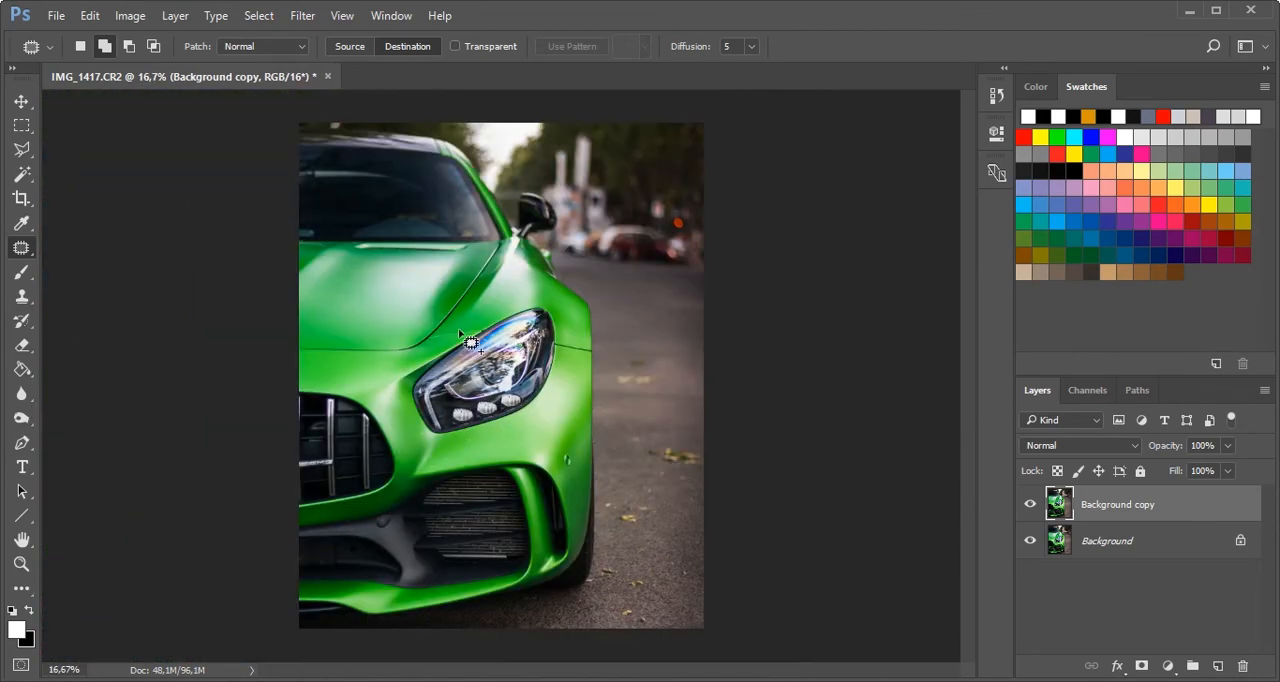
# - Cover the bright spot above the car's roof with the Clone Stamp, sampling the dark foliage beside it
pyautogui.hotkey('ctrl', '+')
pyautogui.hotkey('ctrl', '+')
pyautogui.hotkey('ctrl', '+')
pyautogui.scroll(5, 471, 343)
pyautogui.hscroll(-3, 471, 343)
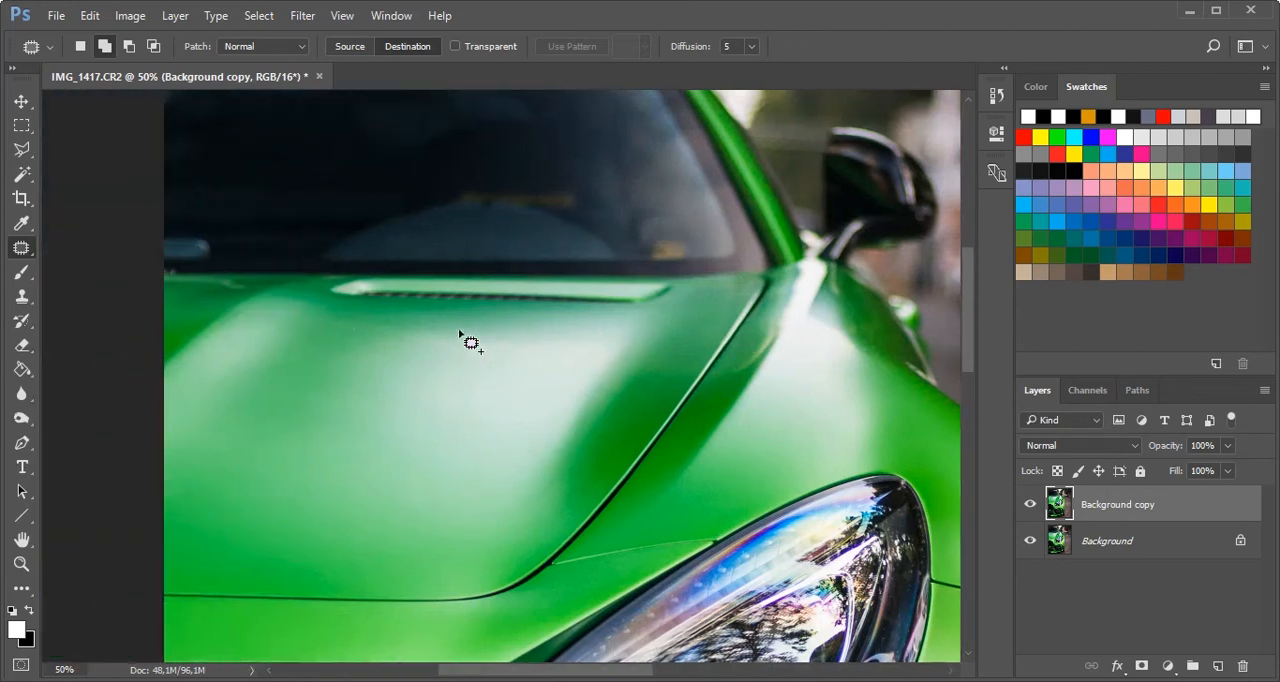
pyautogui.scroll(5, 459, 331)
pyautogui.hscroll(-3, 459, 331)
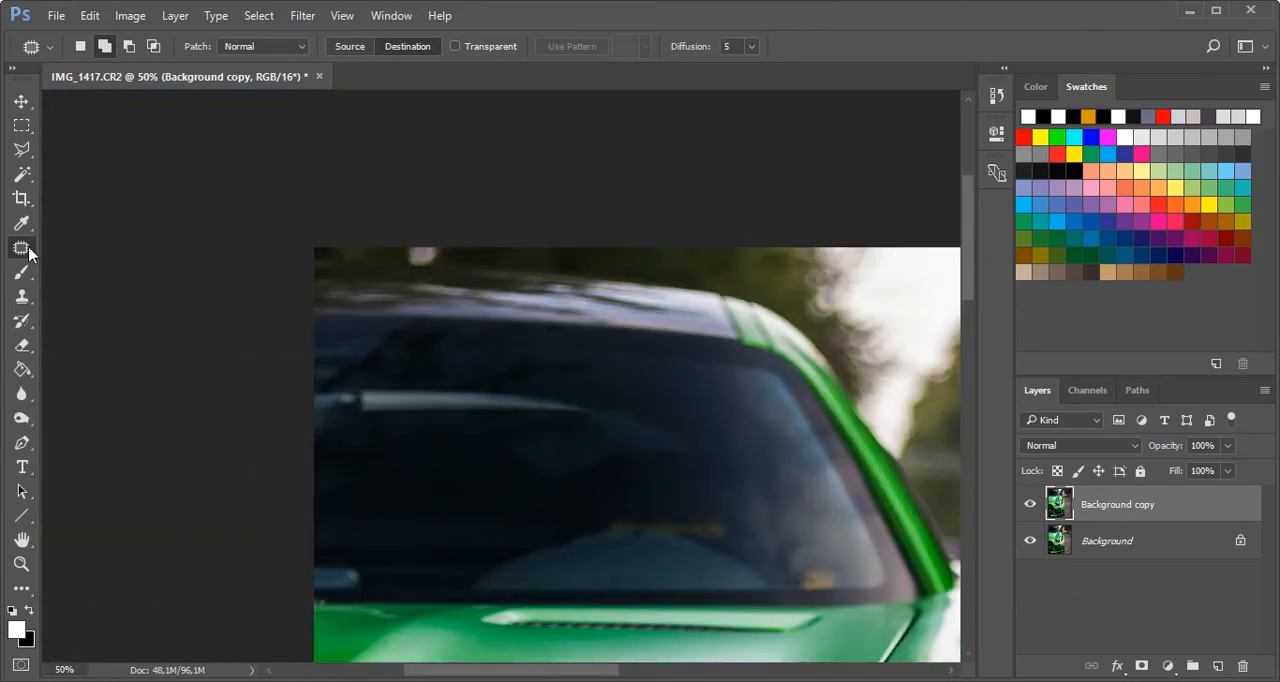
pyautogui.click(22, 298)
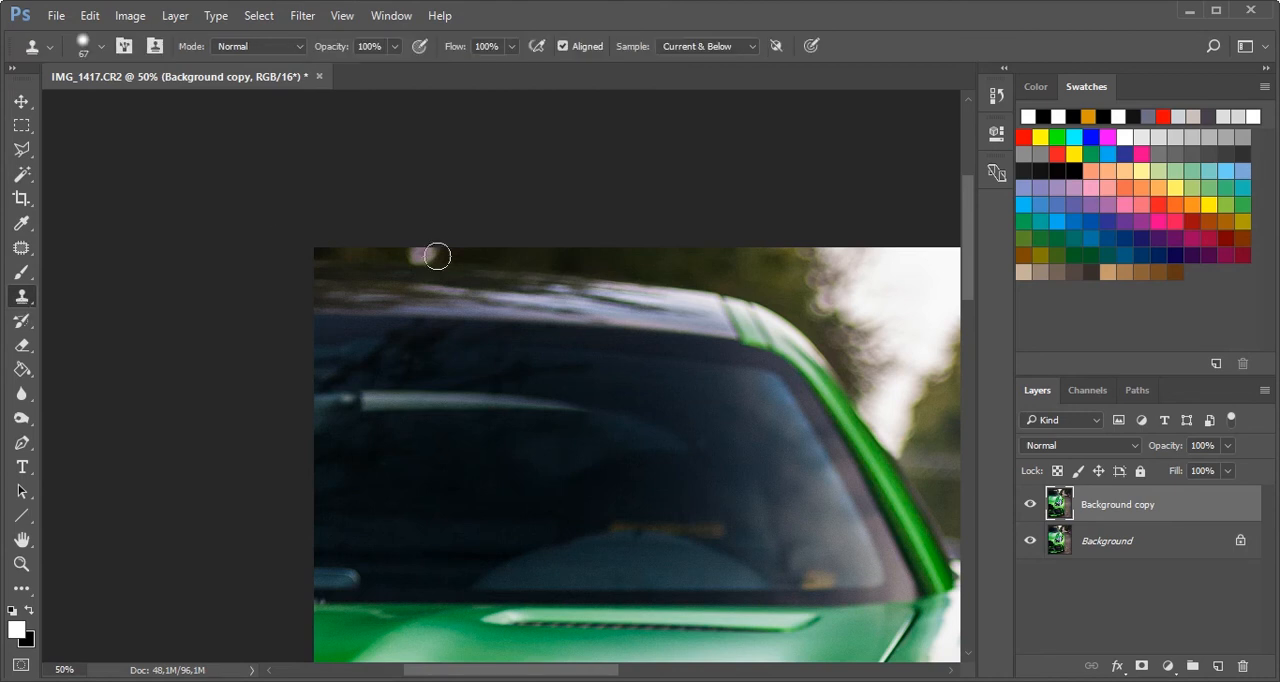
pyautogui.keyDown('alt'); pyautogui.click(512, 255); pyautogui.keyUp('alt')
pyautogui.moveTo(434, 253); pyautogui.dragTo(404, 249)
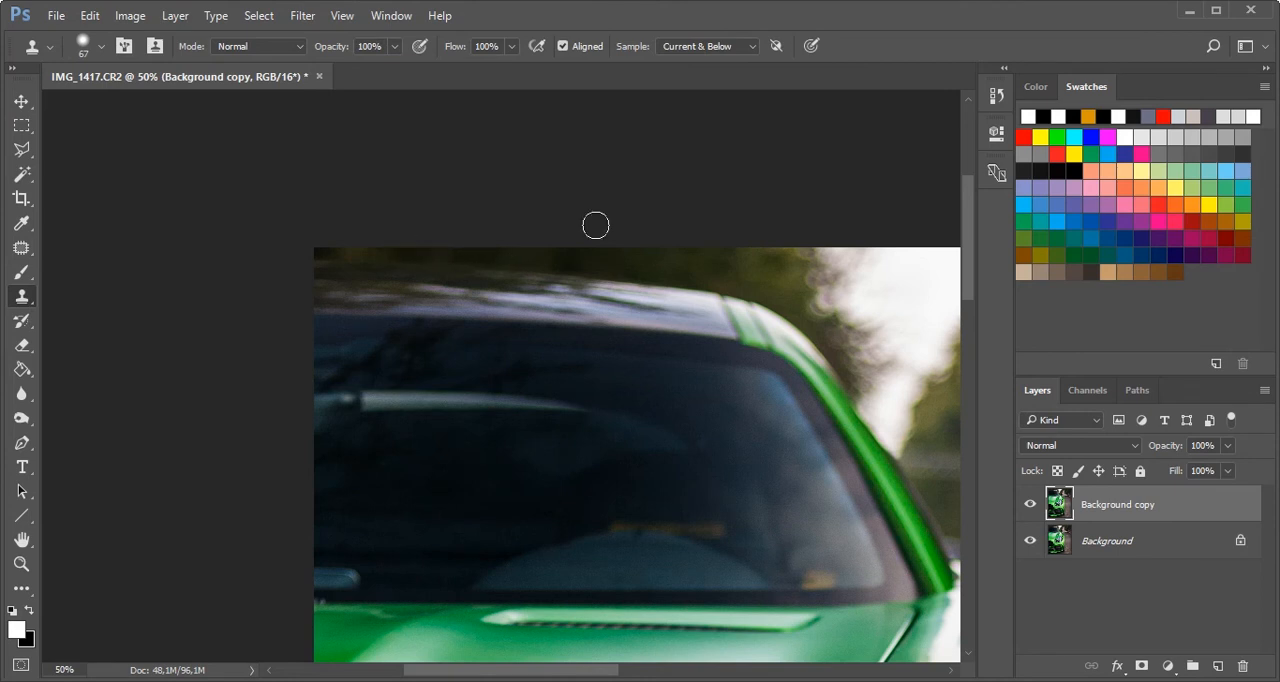
# - Switch back to the Healing Brush and remove the tip of the taller white pole in front of the trees
pyautogui.hscroll(5, 595, 225)
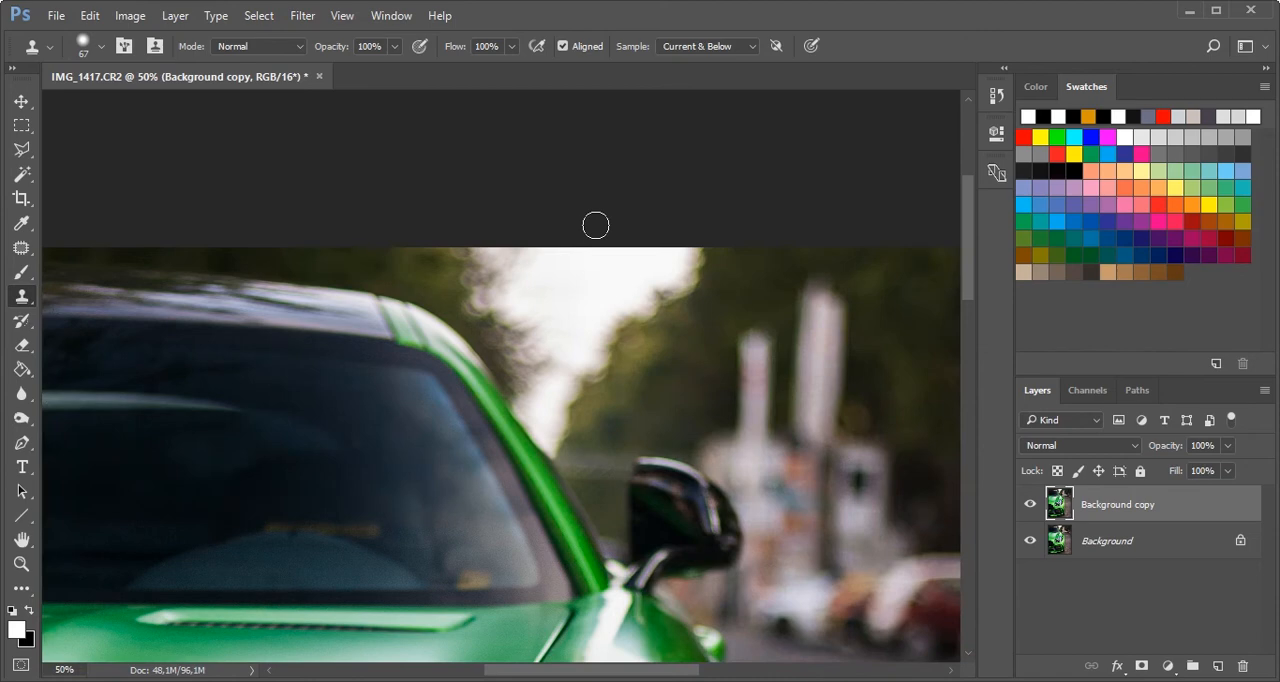
pyautogui.hscroll(4, 595, 225)
pyautogui.hotkey('ctrl', '+')
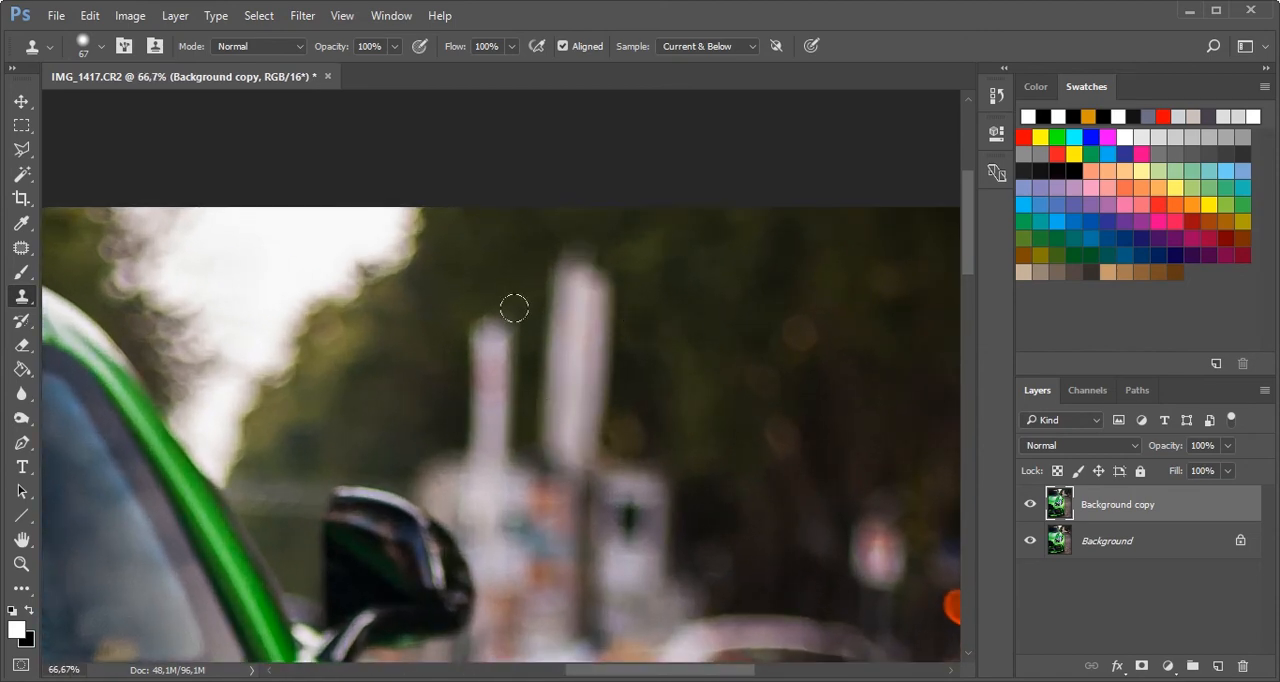
pyautogui.click(22, 250)
pyautogui.click(85, 266)
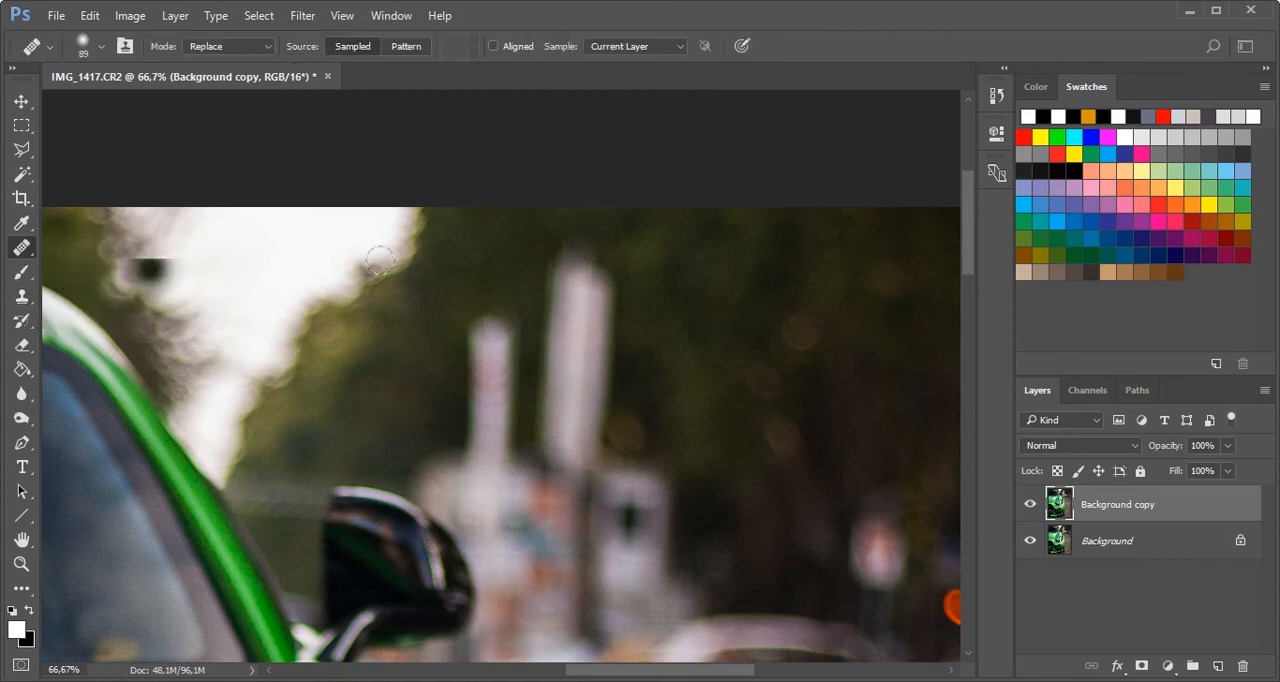
pyautogui.keyDown('alt'); pyautogui.click(508, 253); pyautogui.keyUp('alt')
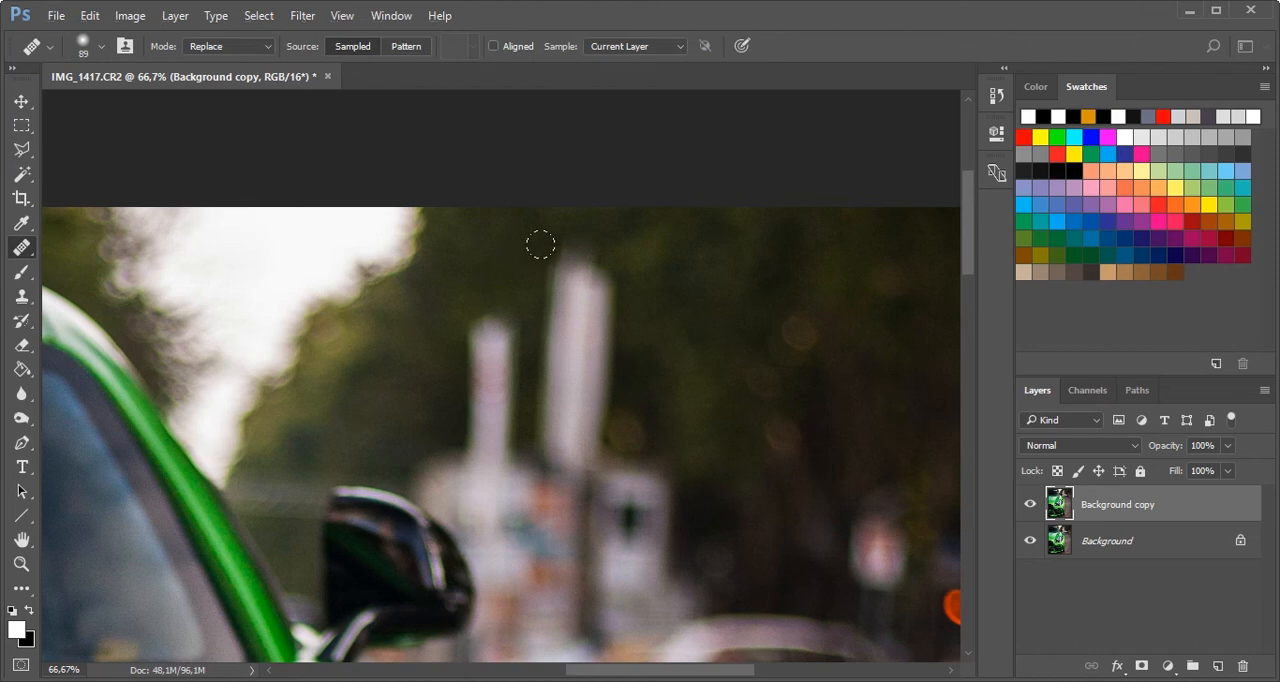
pyautogui.click(548, 249)
pyautogui.moveTo(549, 251)
pyautogui.mouseDown()
pyautogui.moveTo(549, 264)
pyautogui.moveTo(586, 257)
pyautogui.mouseUp()
pyautogui.click(589, 258)
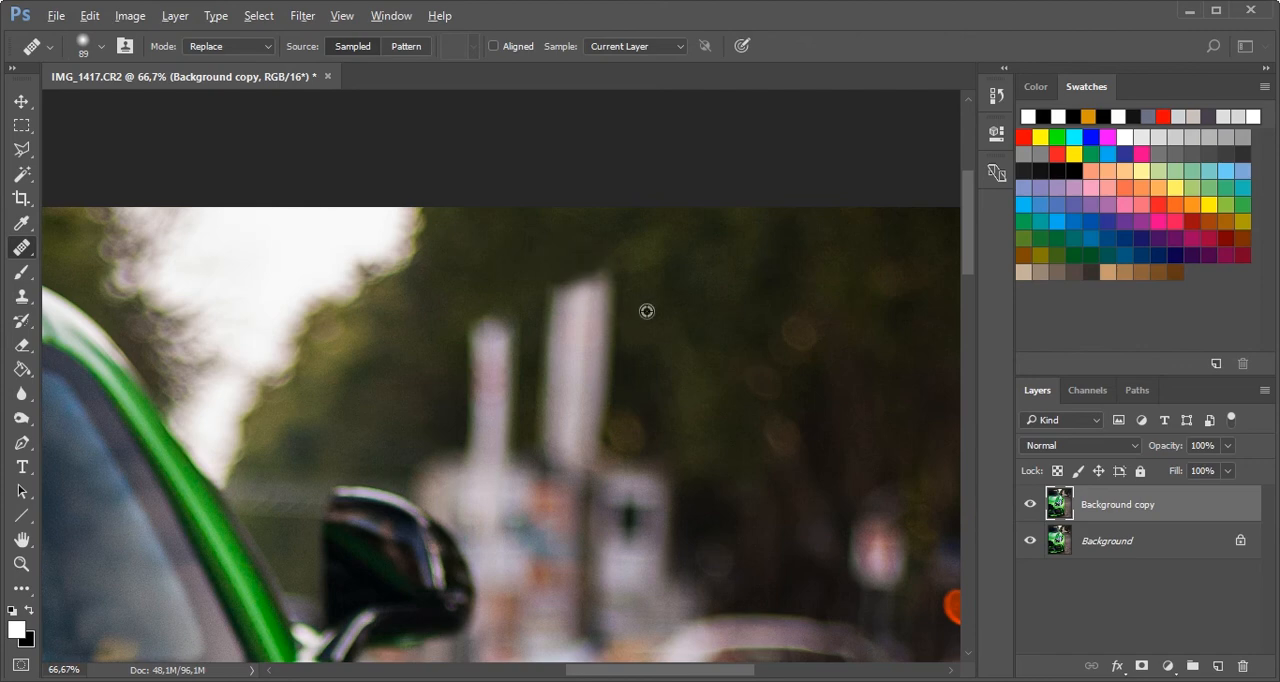
# - Heal away the upper shaft of the taller pole, sampling the dark foliage next to it
pyautogui.moveTo(596, 286); pyautogui.dragTo(597, 372)
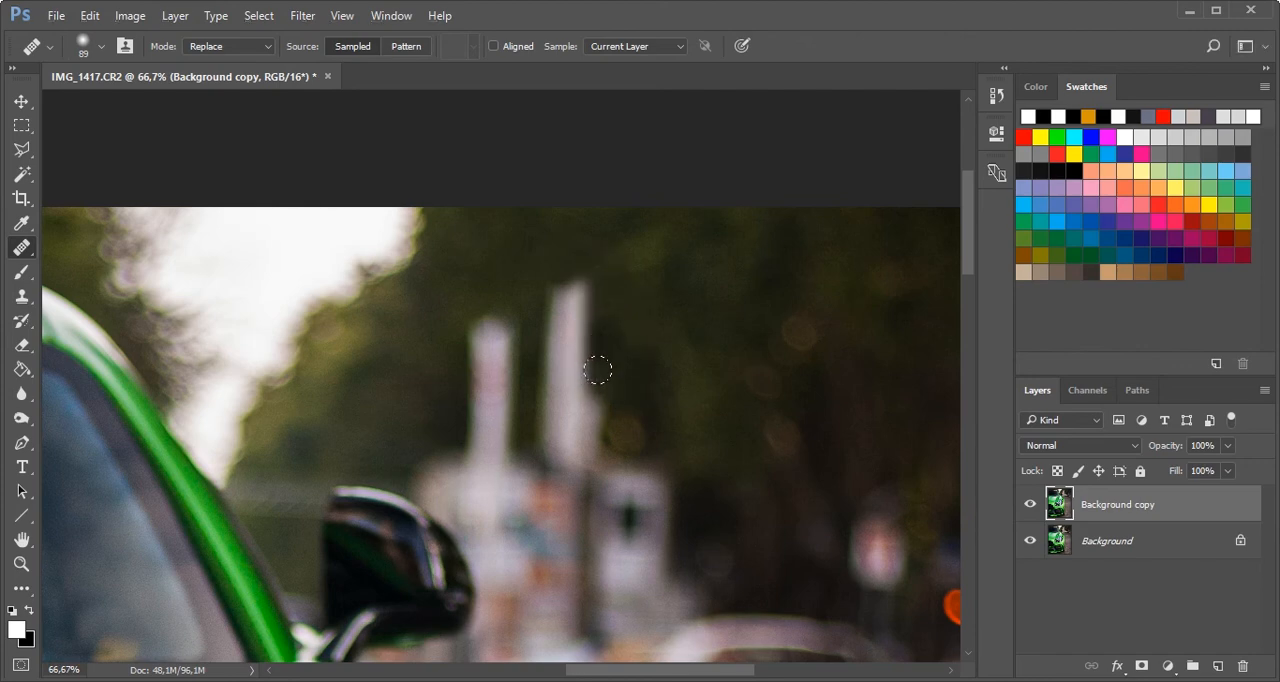
pyautogui.keyDown('alt'); pyautogui.click(609, 299); pyautogui.keyUp('alt')
pyautogui.moveTo(576, 282); pyautogui.dragTo(580, 366)
pyautogui.hotkey('ctrl', 'z')
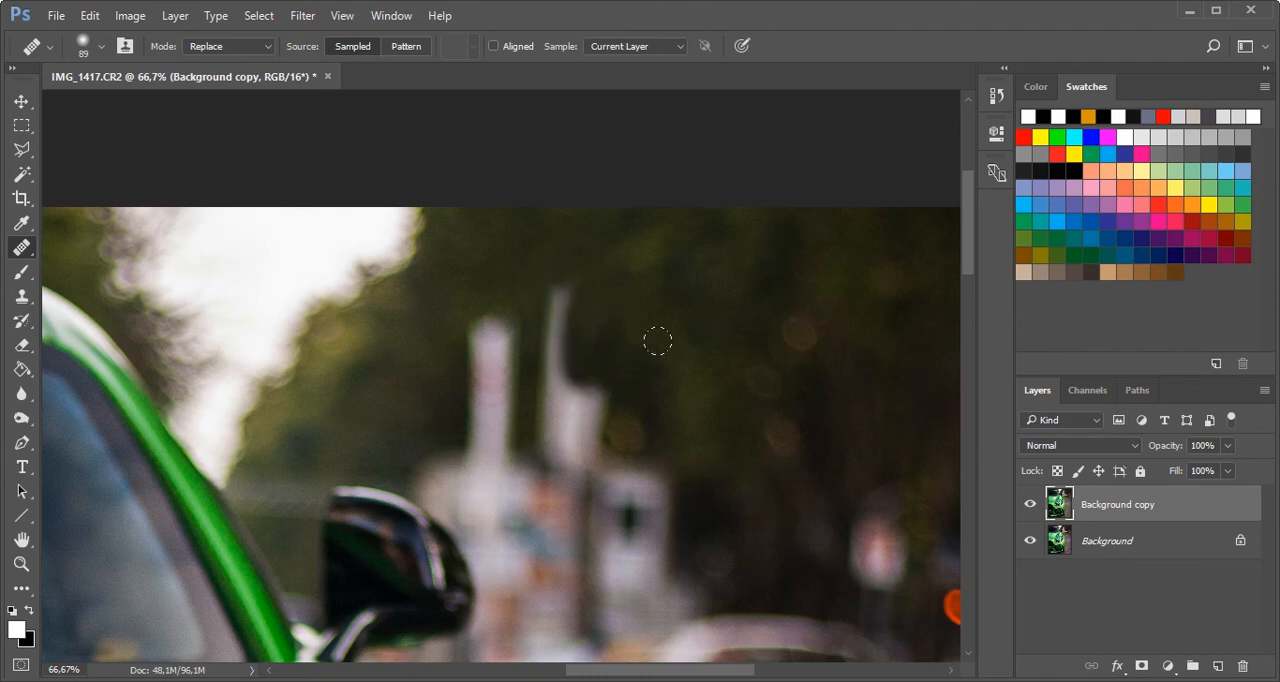
pyautogui.keyDown('alt'); pyautogui.click(603, 304); pyautogui.keyUp('alt')
pyautogui.moveTo(567, 287)
pyautogui.mouseDown()
pyautogui.moveTo(546, 291)
pyautogui.moveTo(552, 335)
pyautogui.mouseUp()
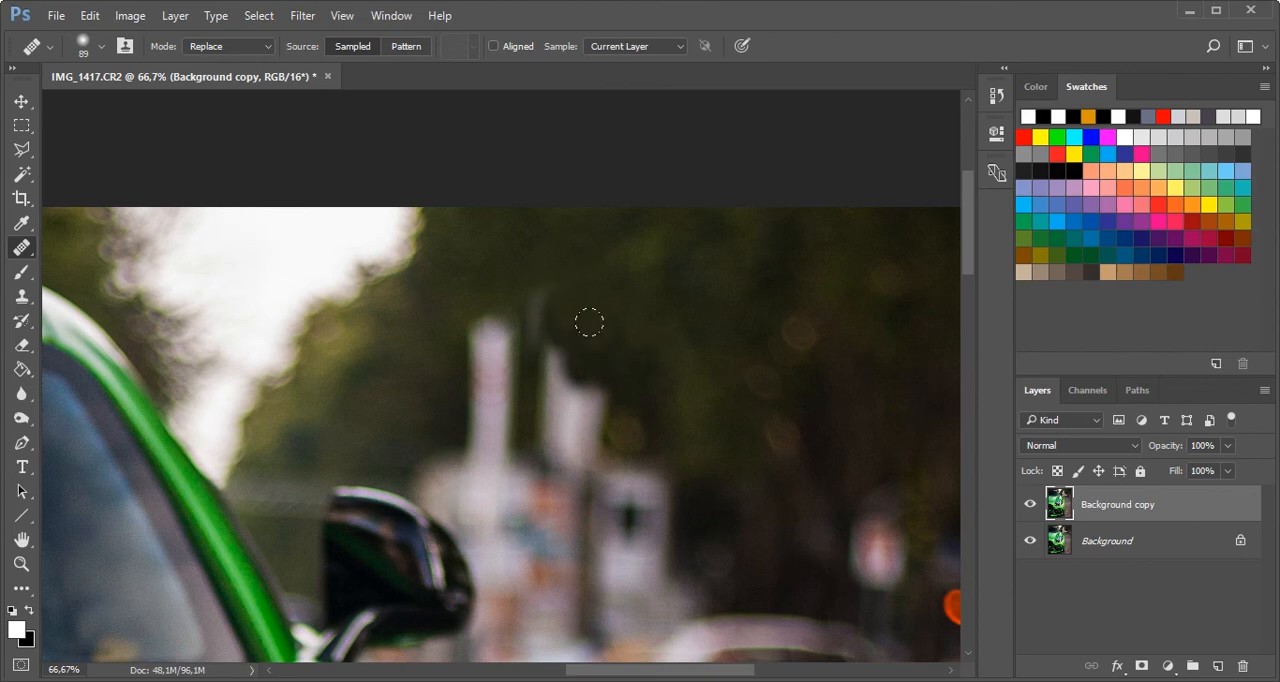
# - Heal away the shorter white pole above the side mirror with samples from the surrounding trees
pyautogui.keyDown('alt'); pyautogui.click(520, 268); pyautogui.keyUp('alt')
pyautogui.moveTo(529, 286)
pyautogui.mouseDown()
pyautogui.moveTo(527, 322)
pyautogui.moveTo(480, 320)
pyautogui.moveTo(494, 323)
pyautogui.moveTo(461, 358)
pyautogui.moveTo(457, 431)
pyautogui.moveTo(488, 425)
pyautogui.mouseUp()
pyautogui.keyDown('alt'); pyautogui.click(437, 380); pyautogui.keyUp('alt')
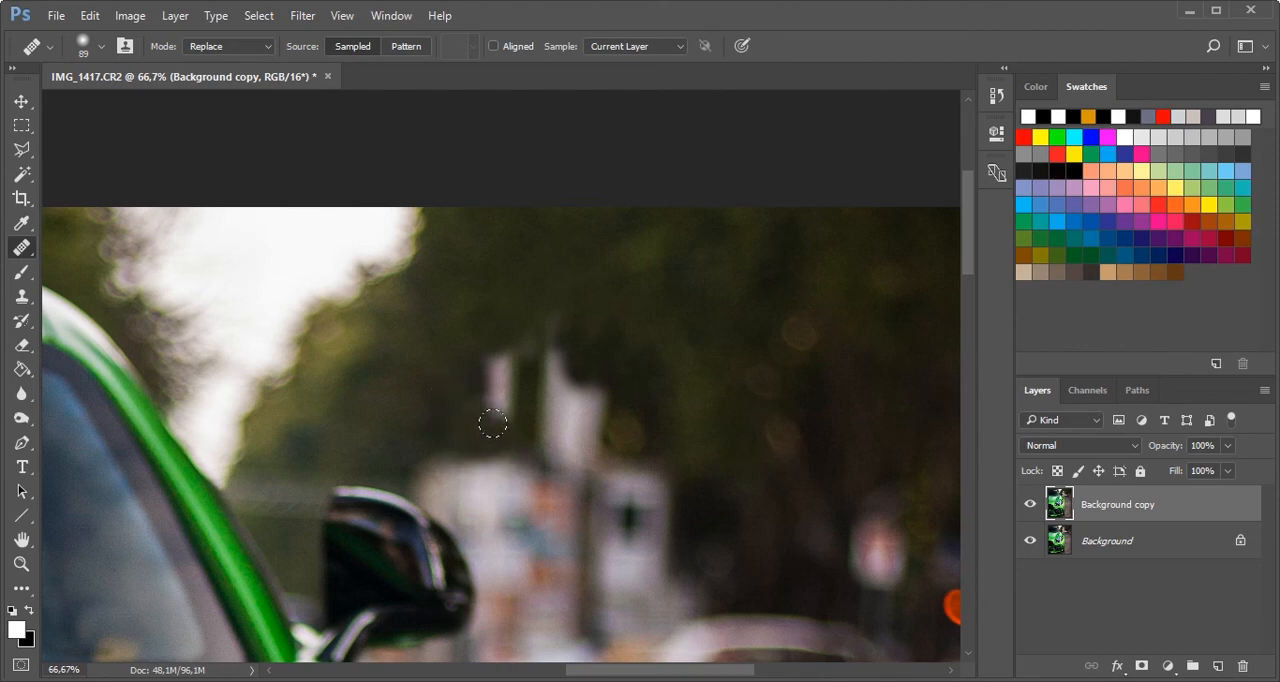
pyautogui.moveTo(473, 337)
pyautogui.mouseDown()
pyautogui.moveTo(494, 348)
pyautogui.moveTo(488, 396)
pyautogui.moveTo(517, 364)
pyautogui.mouseUp()
pyautogui.keyDown('alt'); pyautogui.click(509, 308); pyautogui.keyUp('alt')
pyautogui.click(523, 334)
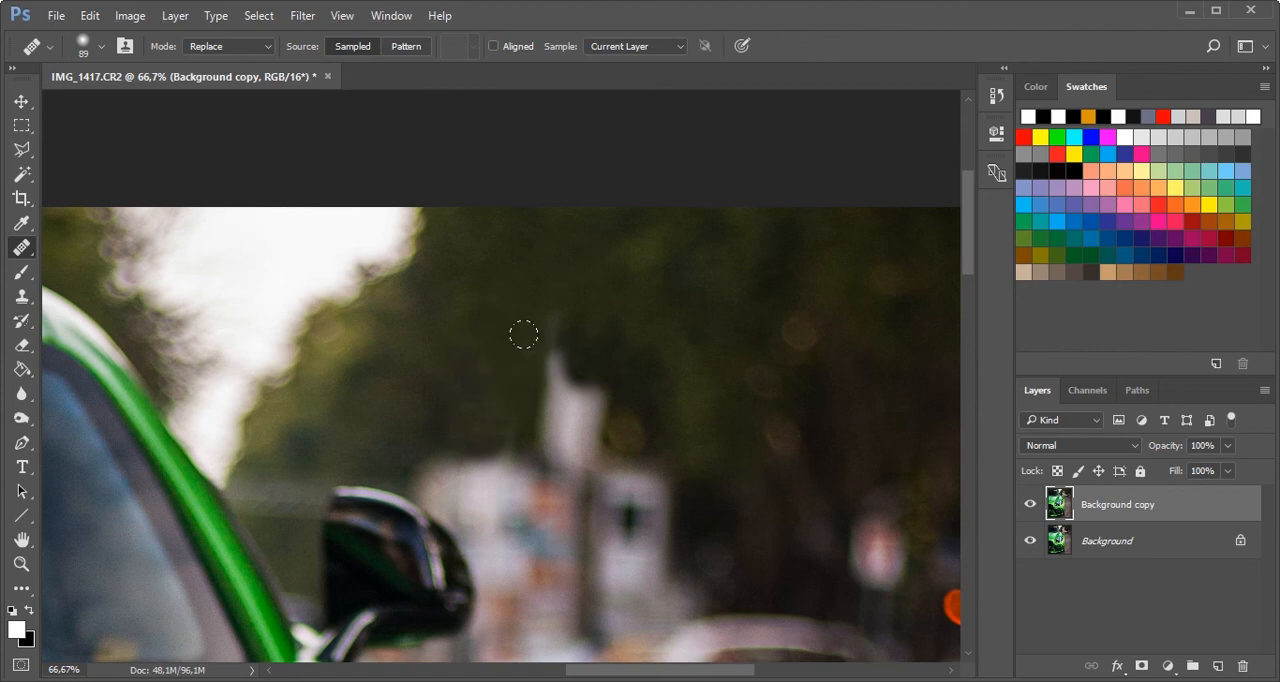
pyautogui.click(523, 337)
# - Heal away the remaining stump of the taller pole down to the buildings and check the whole photo
pyautogui.keyDown('alt'); pyautogui.click(593, 292); pyautogui.keyUp('alt')
pyautogui.moveTo(554, 306)
pyautogui.mouseDown()
pyautogui.moveTo(544, 382)
pyautogui.moveTo(530, 395)
pyautogui.moveTo(545, 434)
pyautogui.mouseUp()
pyautogui.keyDown('alt'); pyautogui.click(519, 320); pyautogui.keyUp('alt')
pyautogui.keyDown('alt'); pyautogui.click(508, 382); pyautogui.keyUp('alt')
pyautogui.keyDown('alt'); pyautogui.click(534, 384); pyautogui.keyUp('alt')
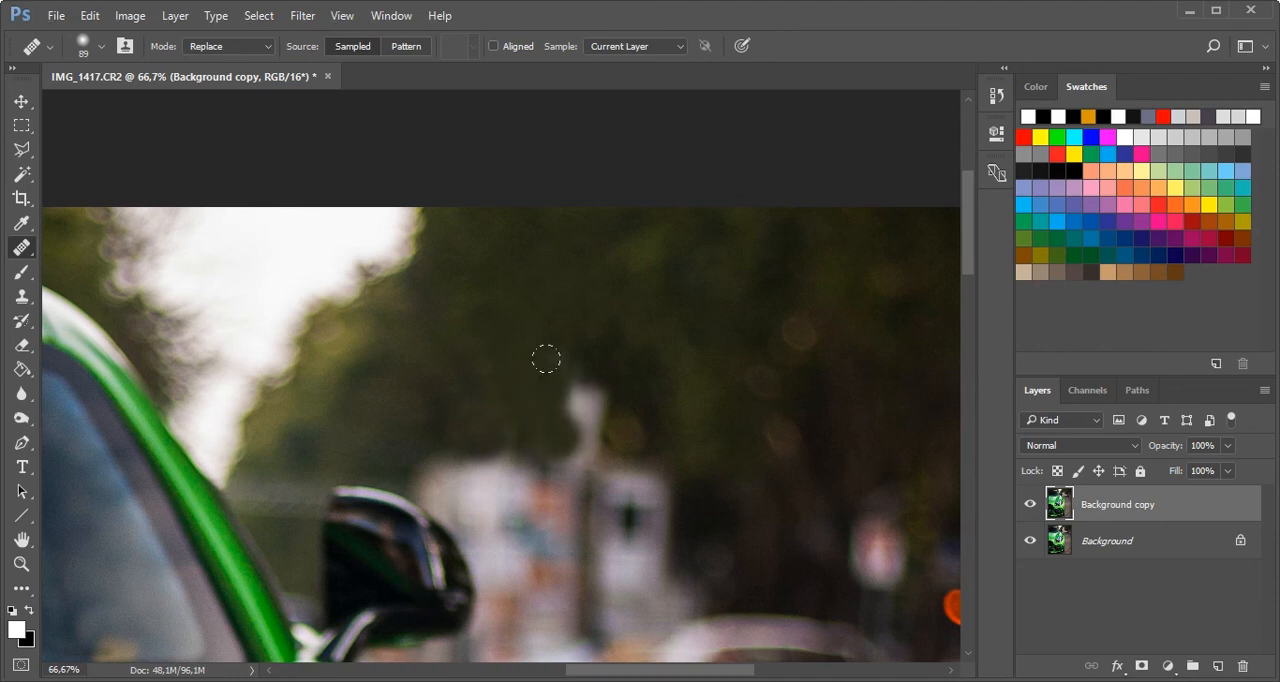
pyautogui.moveTo(562, 378)
pyautogui.mouseDown()
pyautogui.moveTo(581, 408)
pyautogui.moveTo(574, 434)
pyautogui.moveTo(600, 406)
pyautogui.moveTo(584, 419)
pyautogui.mouseUp()
pyautogui.keyDown('alt'); pyautogui.click(558, 359); pyautogui.keyUp('alt')
pyautogui.keyDown('alt'); pyautogui.click(566, 390); pyautogui.keyUp('alt')
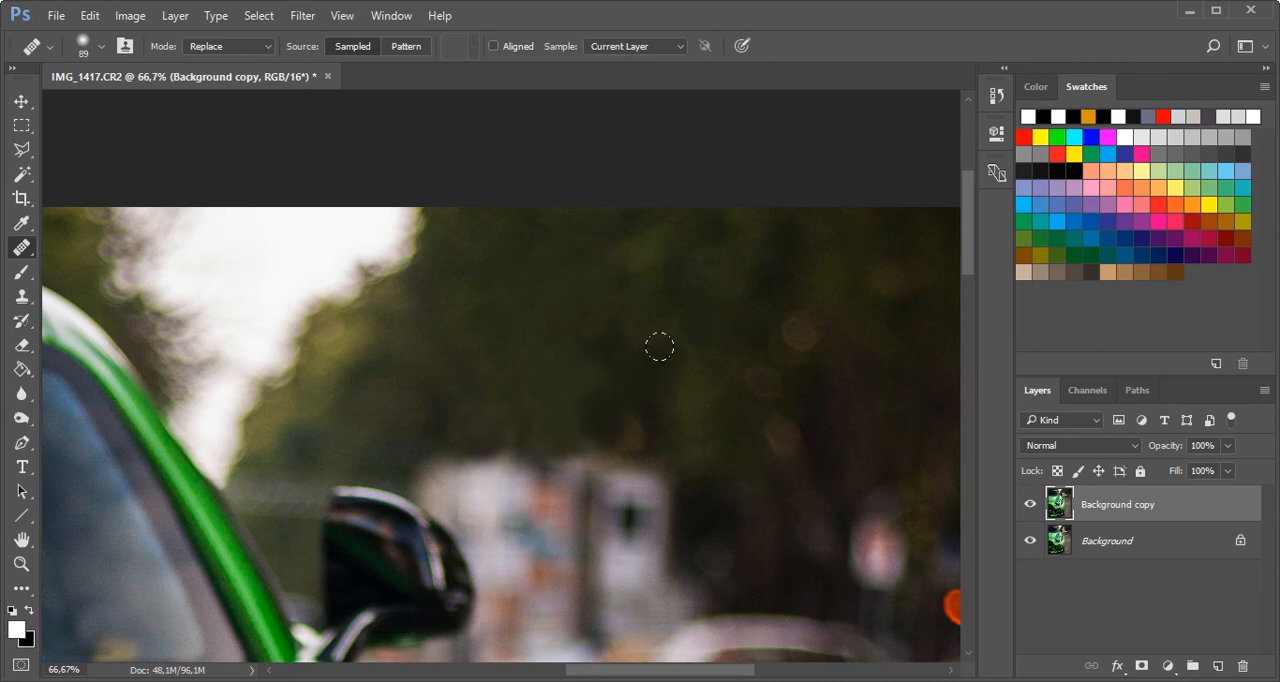
pyautogui.scroll(-3, 660, 360)
pyautogui.scroll(-2, 673, 360)
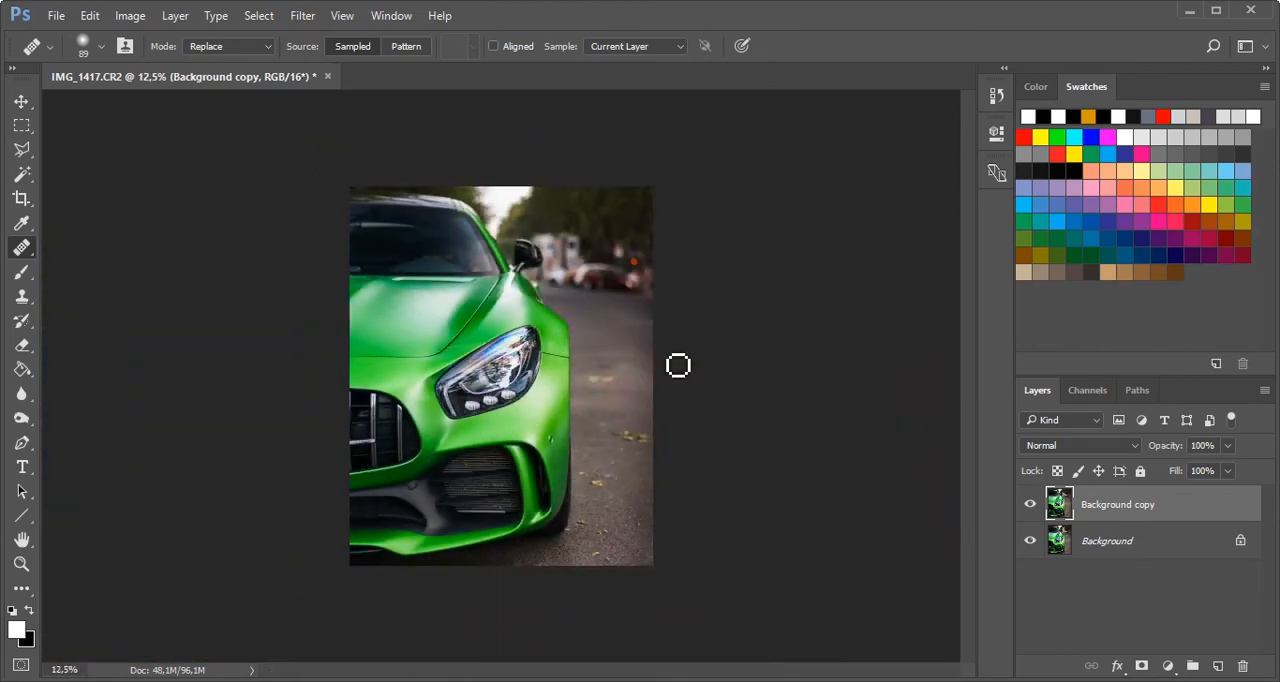